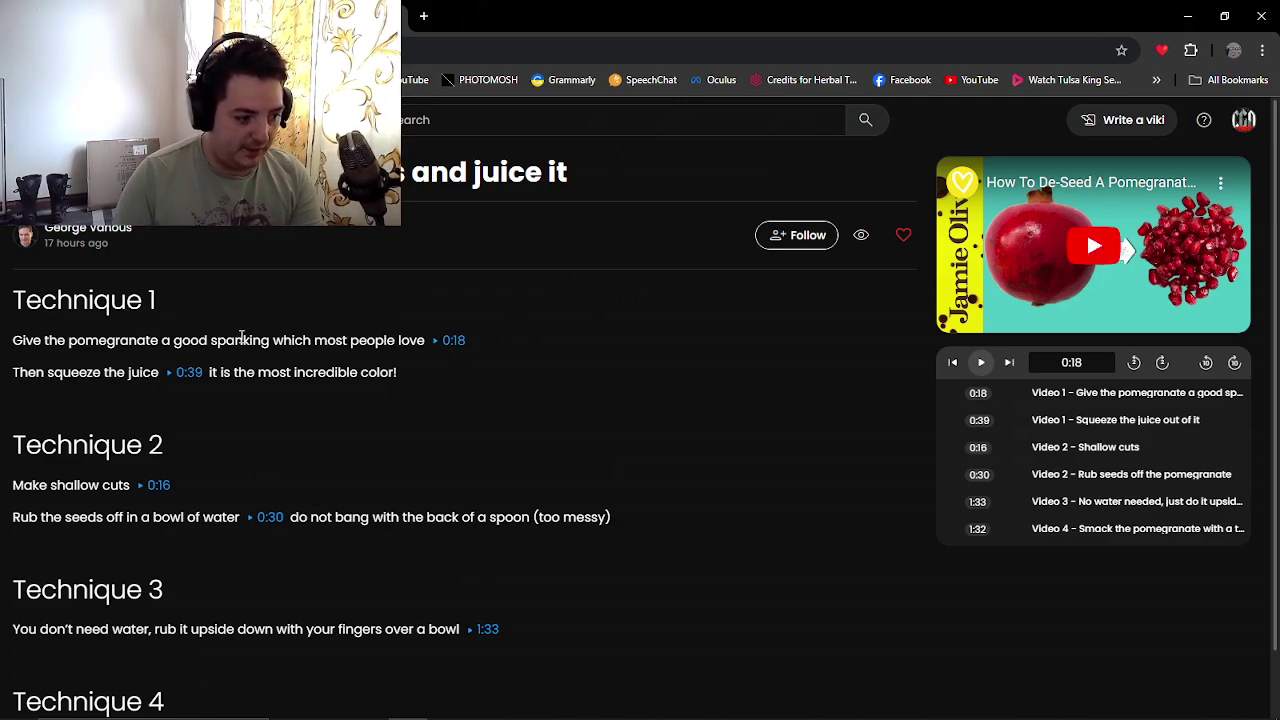
Play the video in the pomegranate viki and look through the Black Myth Wukong review viki as examples.
left_click(1117, 243)
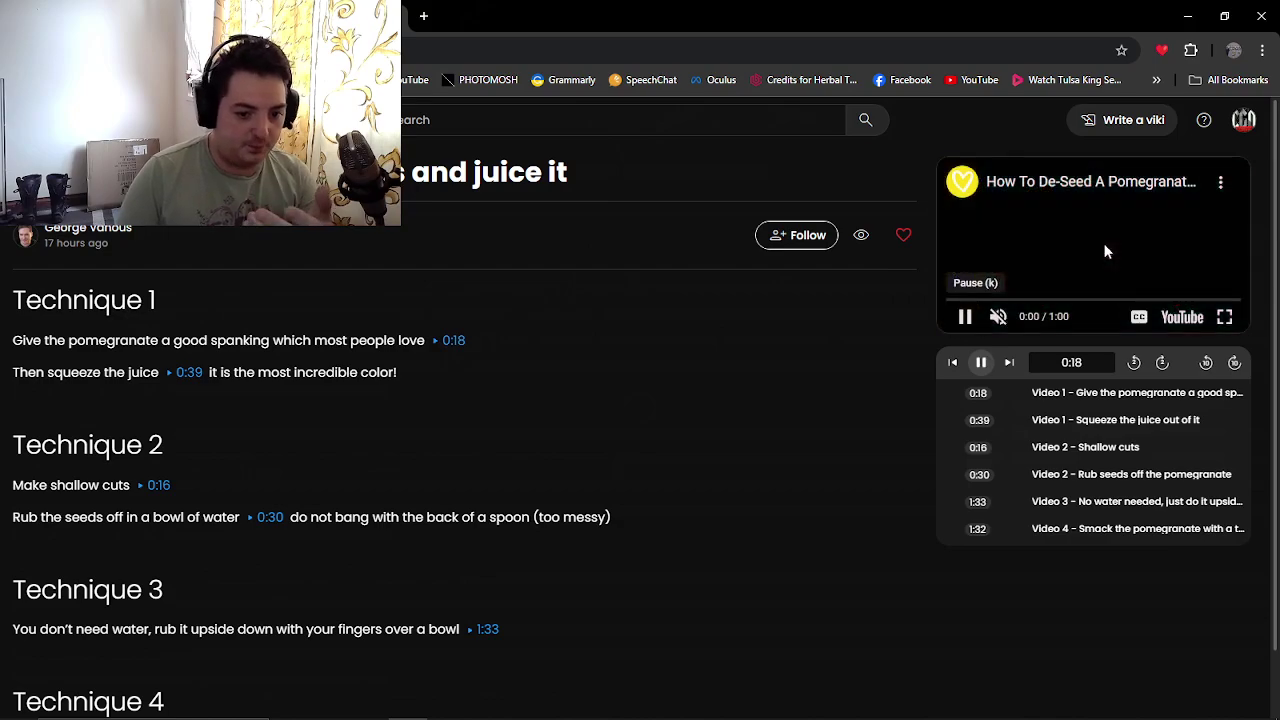
left_click_drag(1037, 320, 1020, 320)
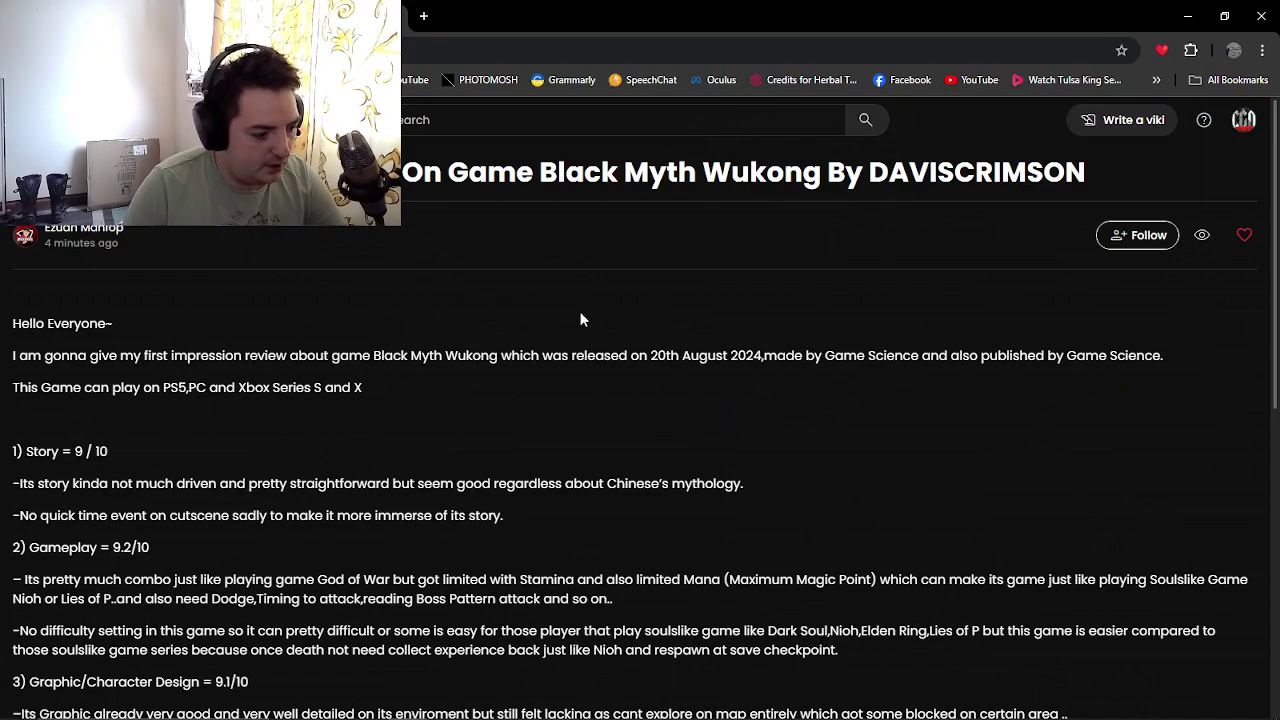
scroll(580, 319, "down", 1)
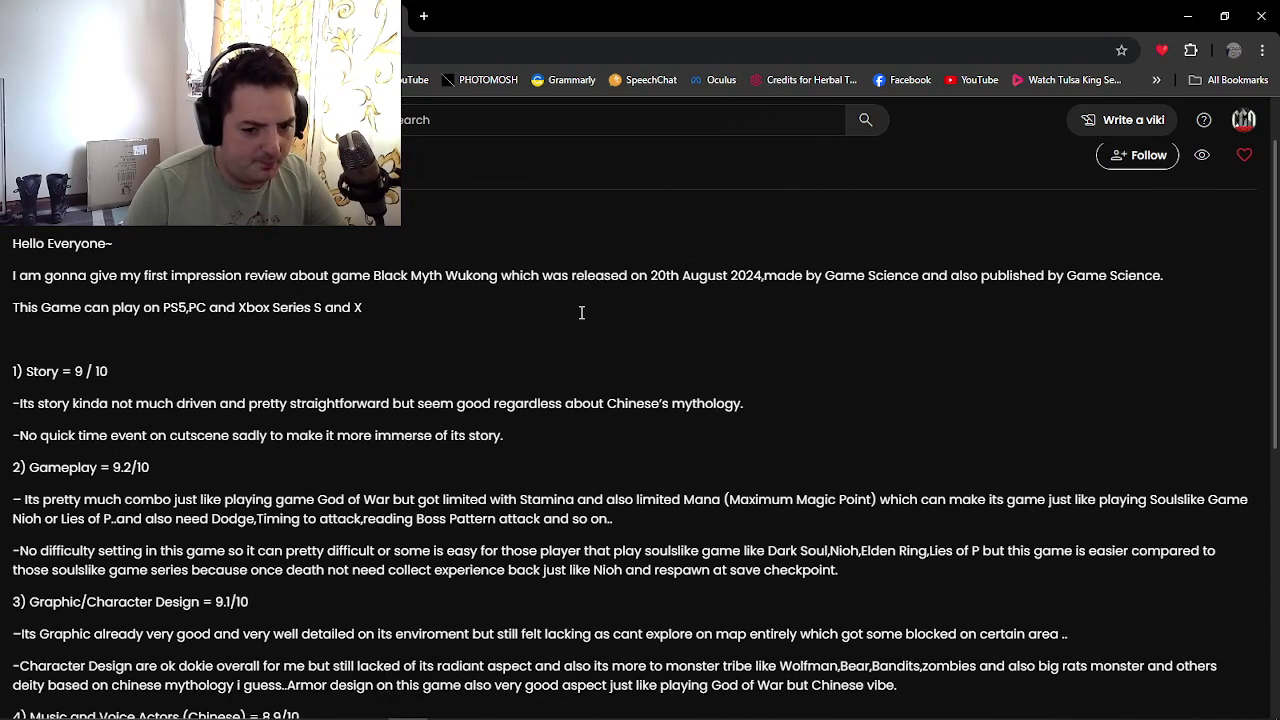
scroll(1042, 192, "up", 1)
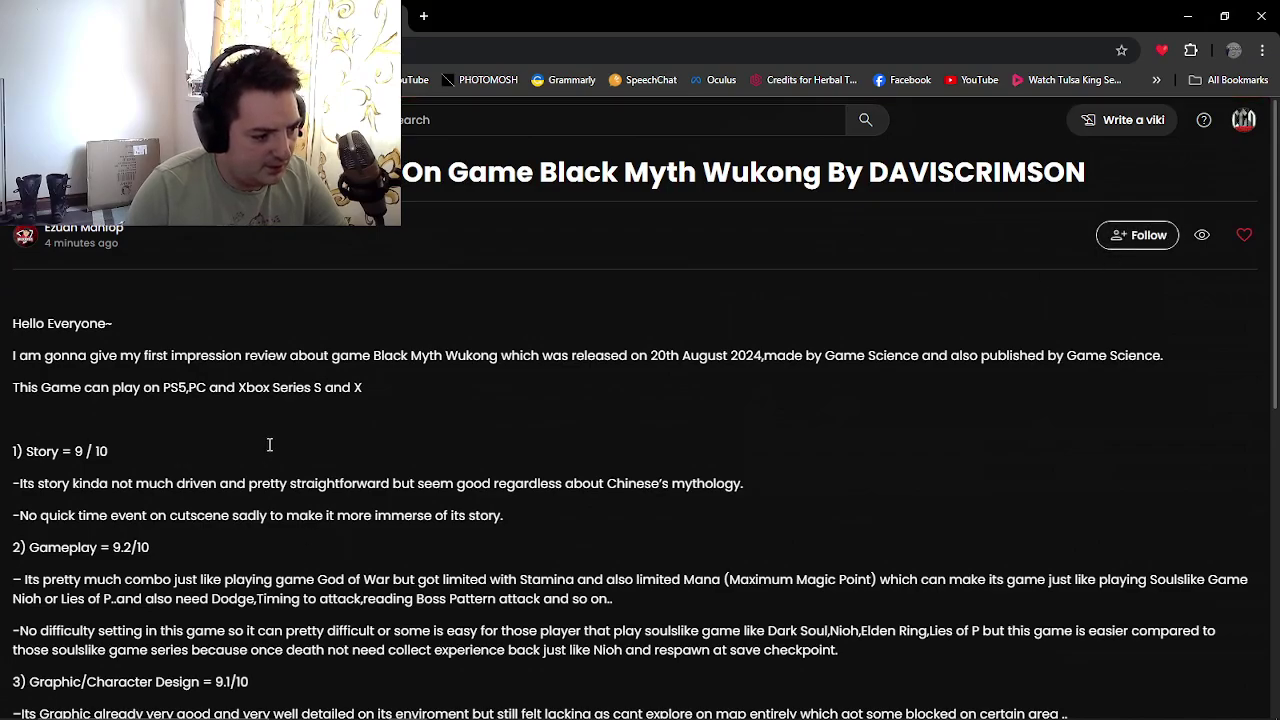
scroll(263, 447, "down", 4)
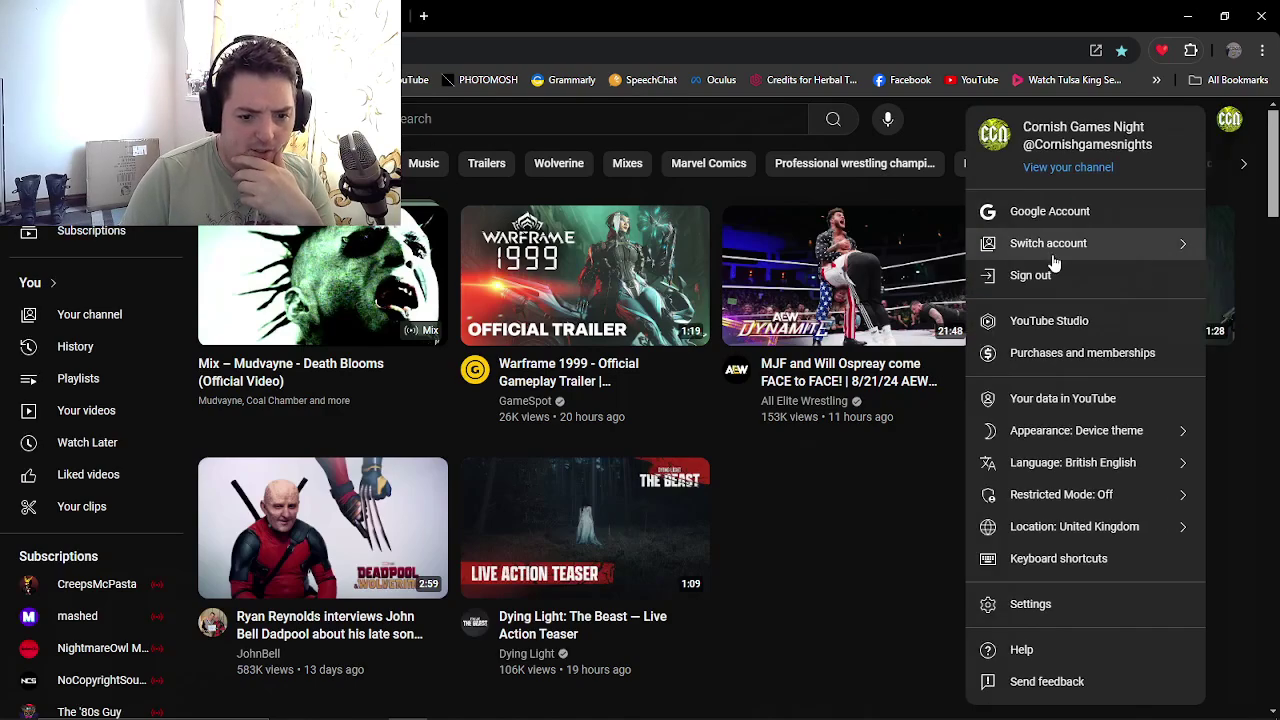
Open the watch page of "My Top 5 Free Mobile Games I played in 2024" from the YouTube Studio content list, pausing playback there.
left_click(1041, 319)
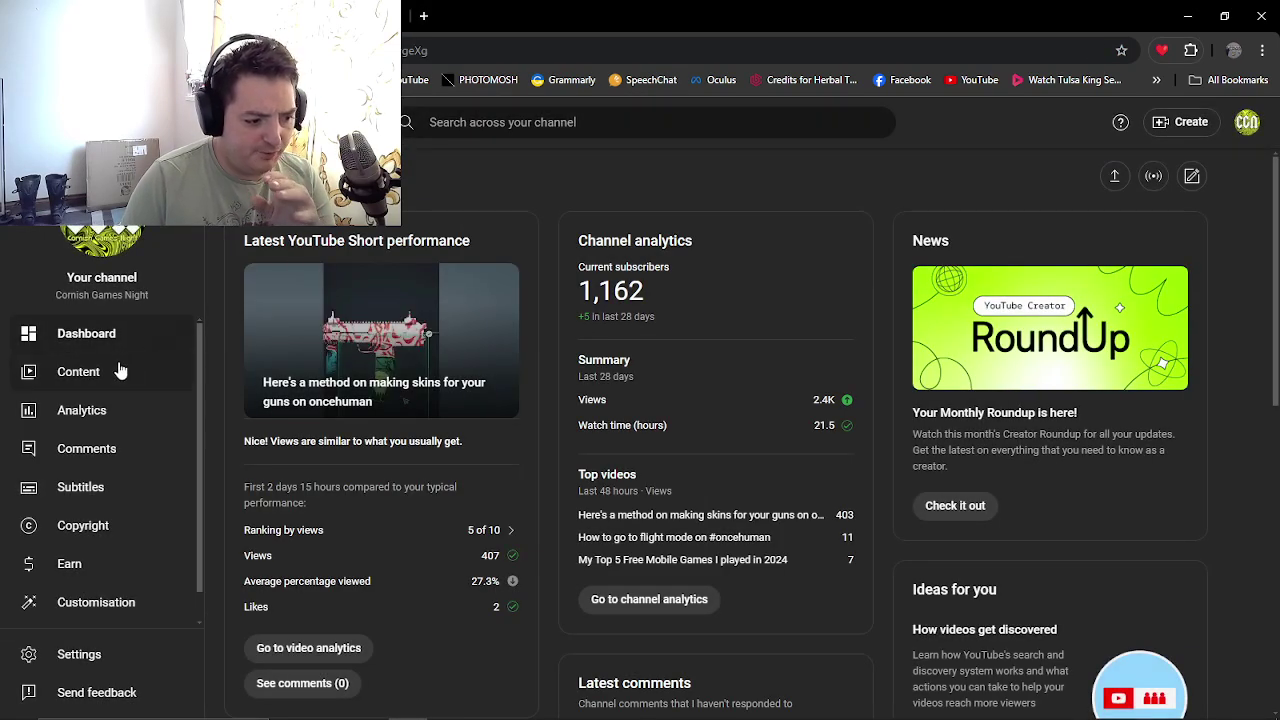
left_click(117, 371)
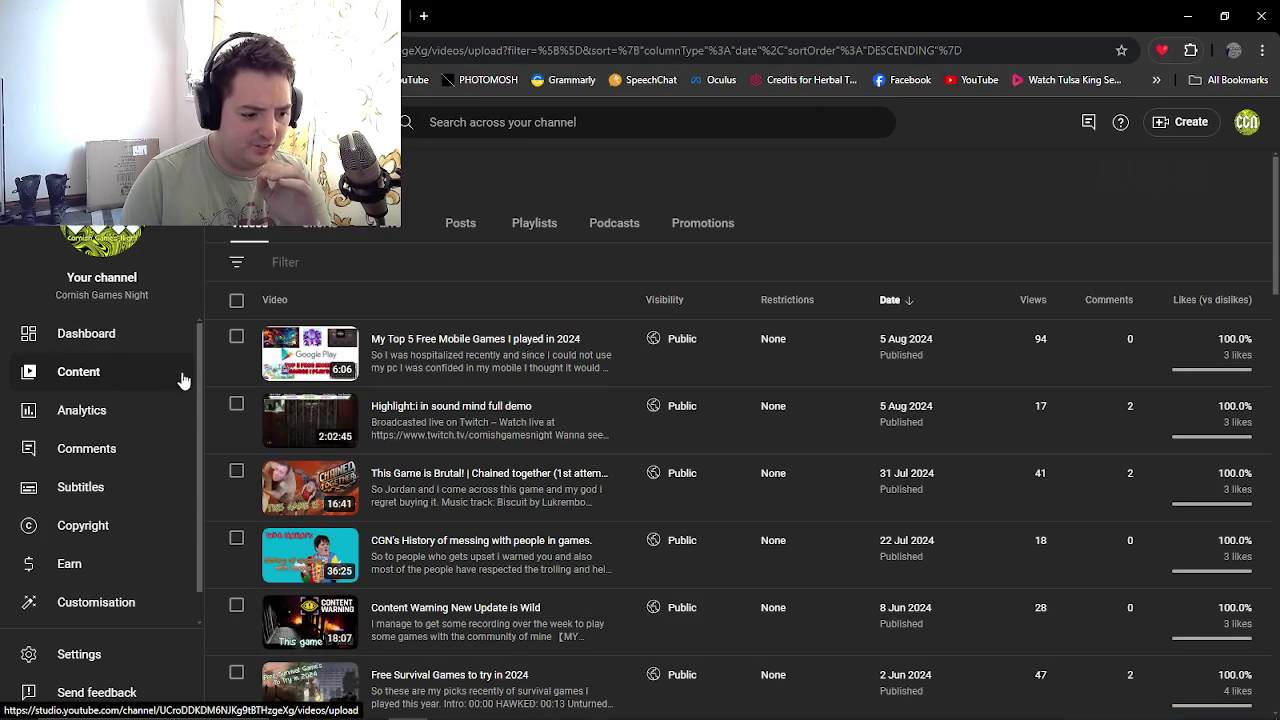
left_click(380, 366)
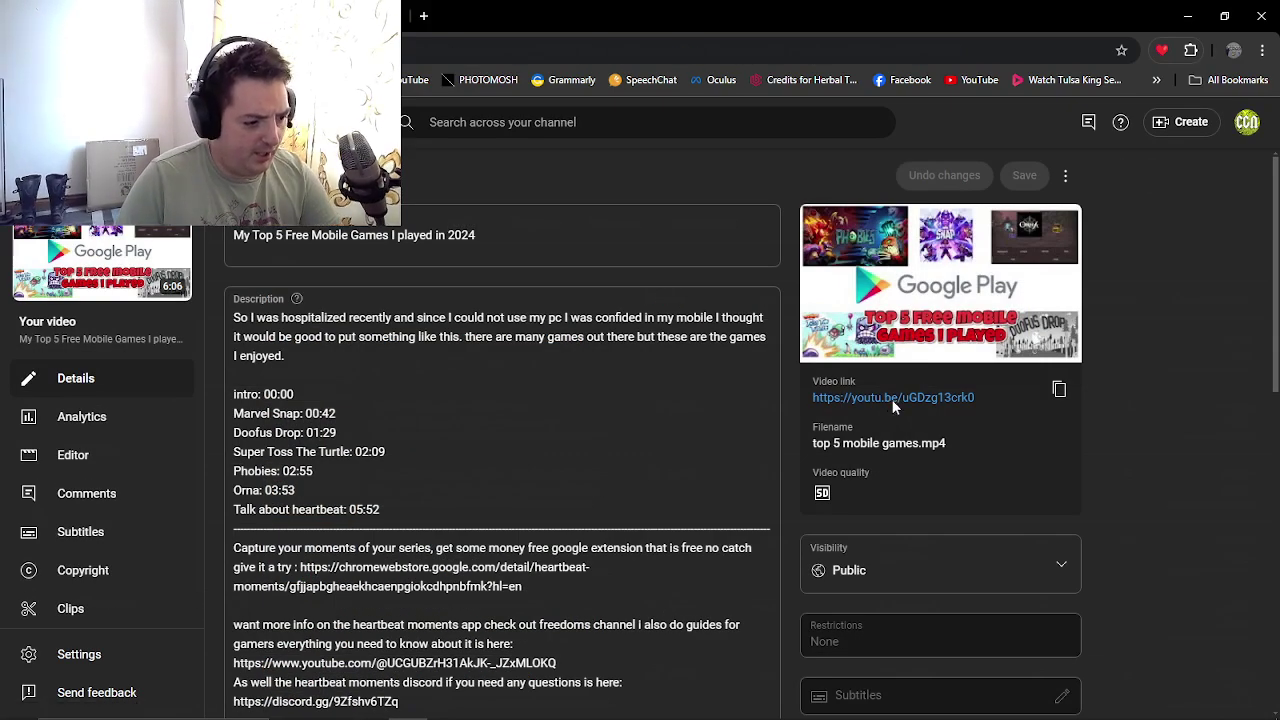
left_click(894, 406)
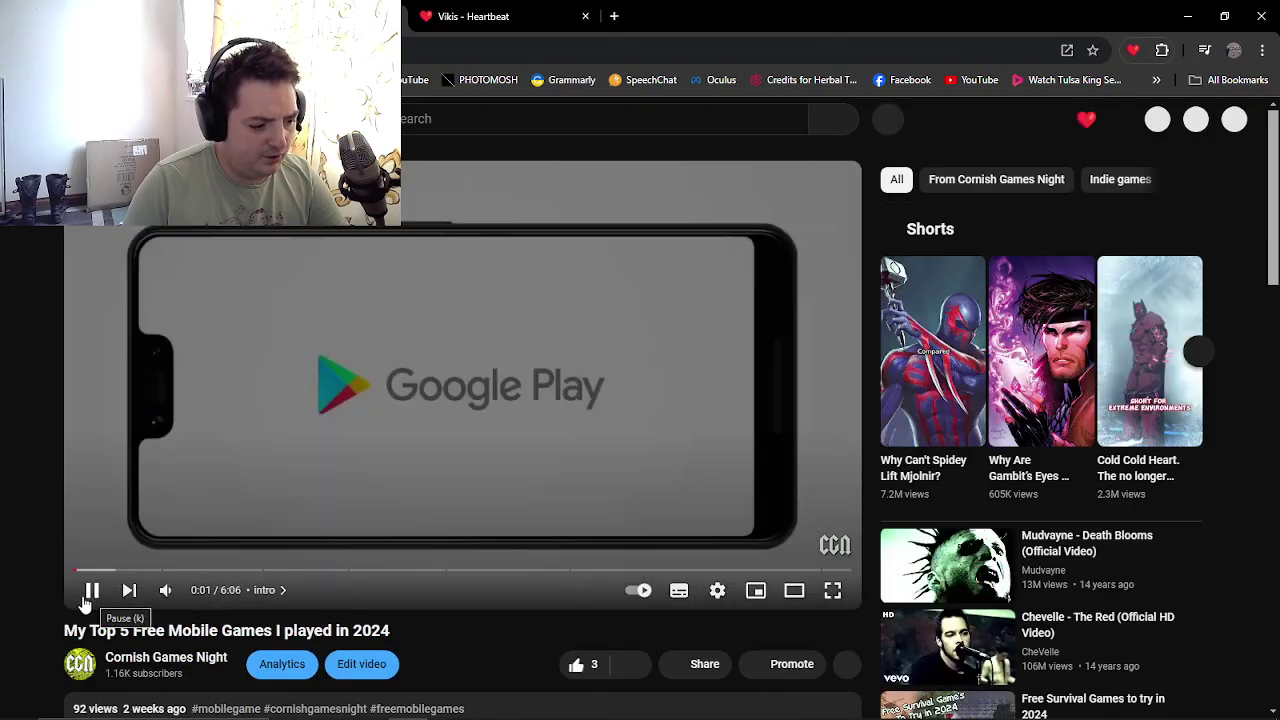
left_click(90, 599)
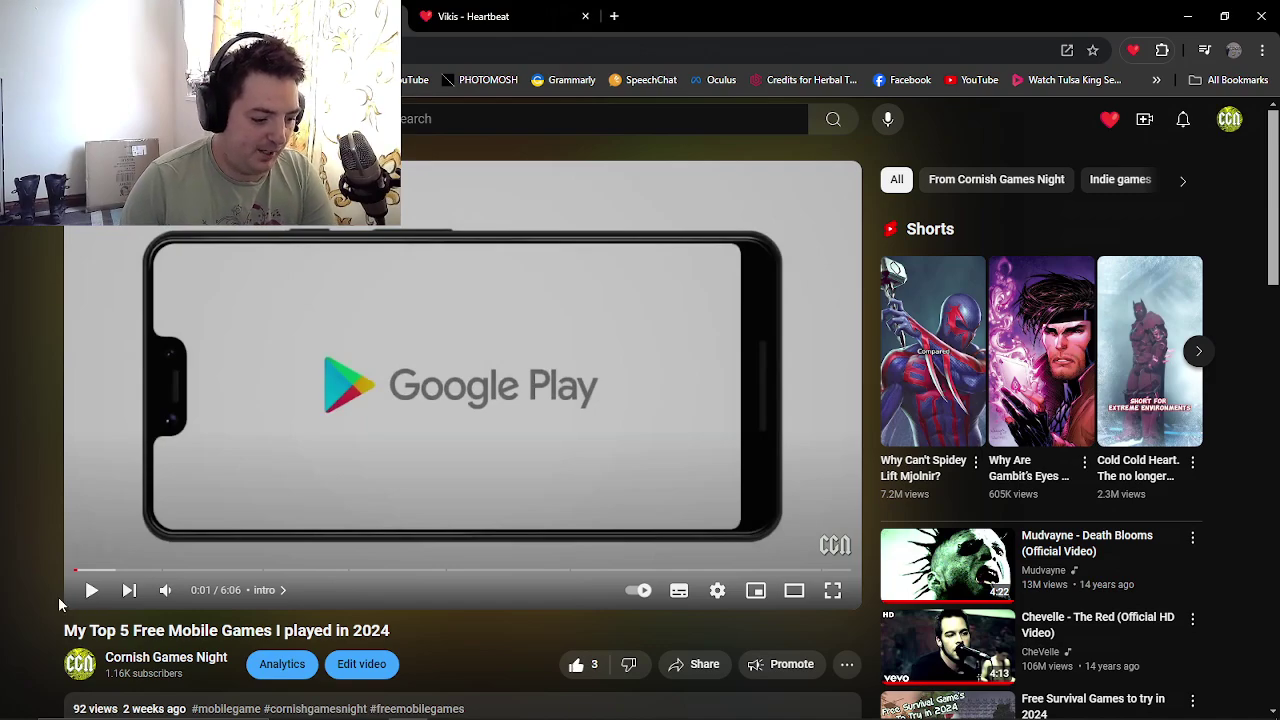
scroll(60, 604, "down", 1)
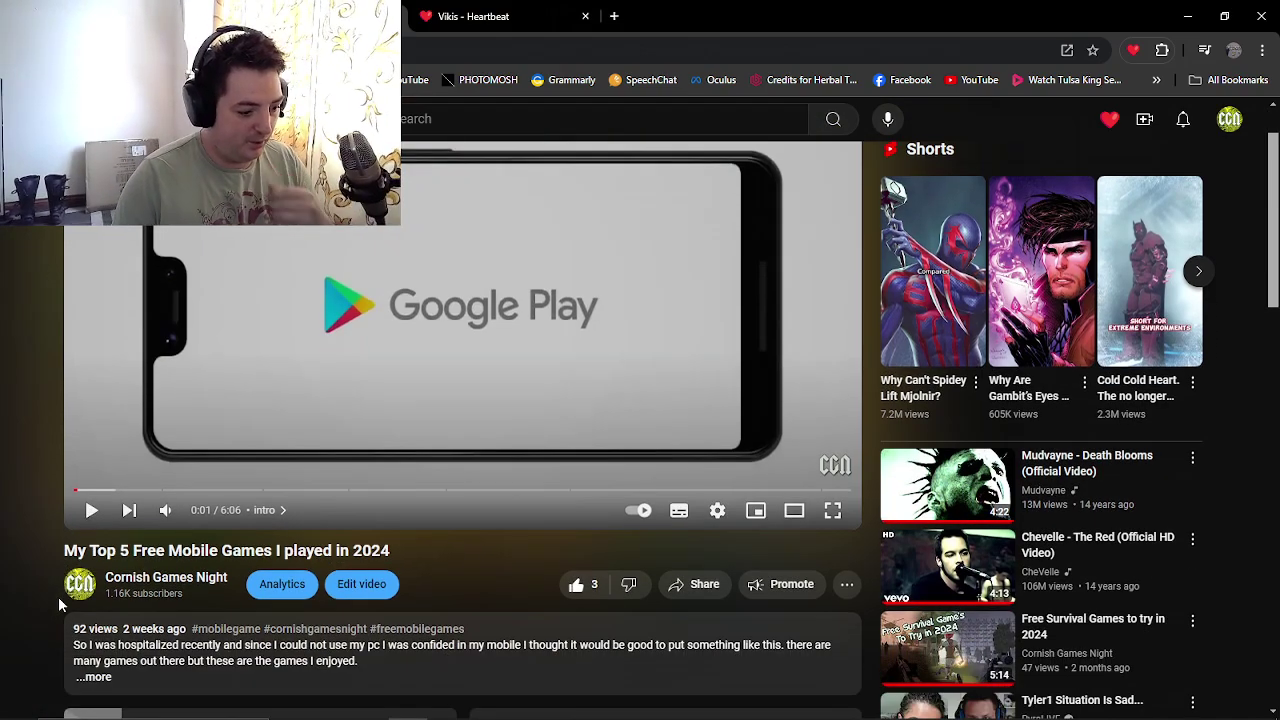
scroll(58, 596, "down", 2)
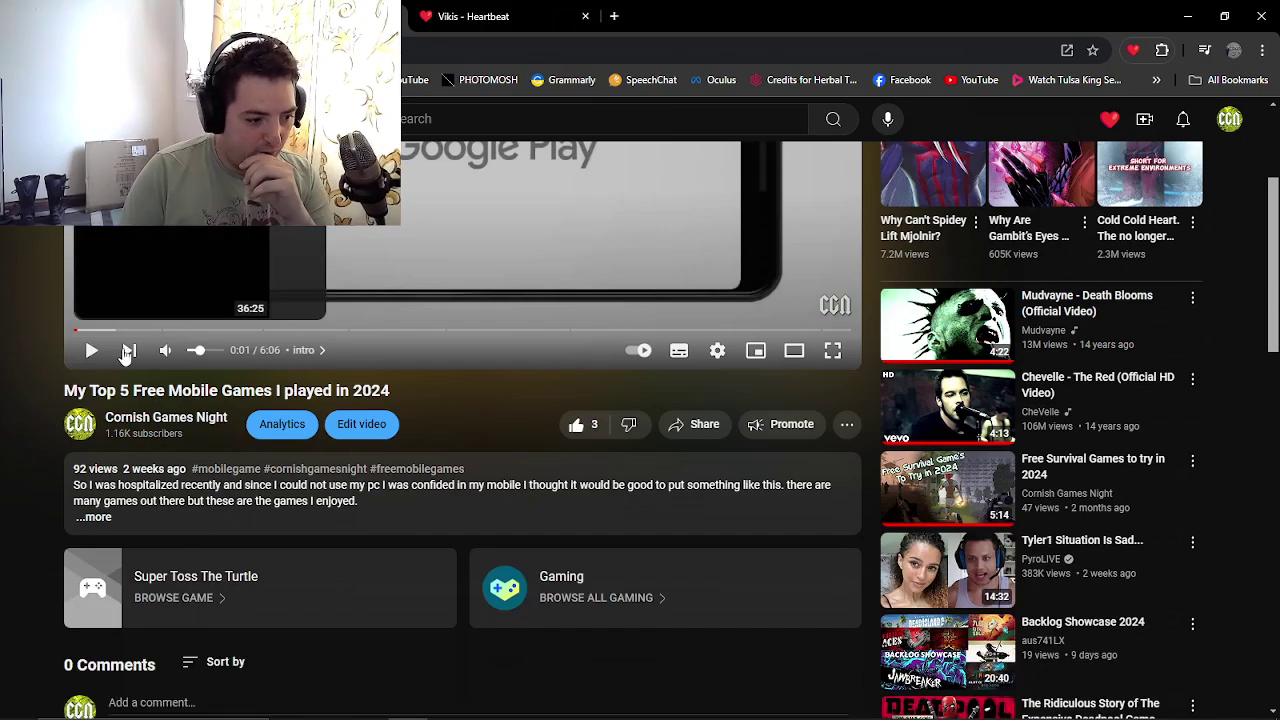
Start a new viki in Heartbeat and show the moments available for adding.
key("ctrl+Tab")
left_click(1123, 120)
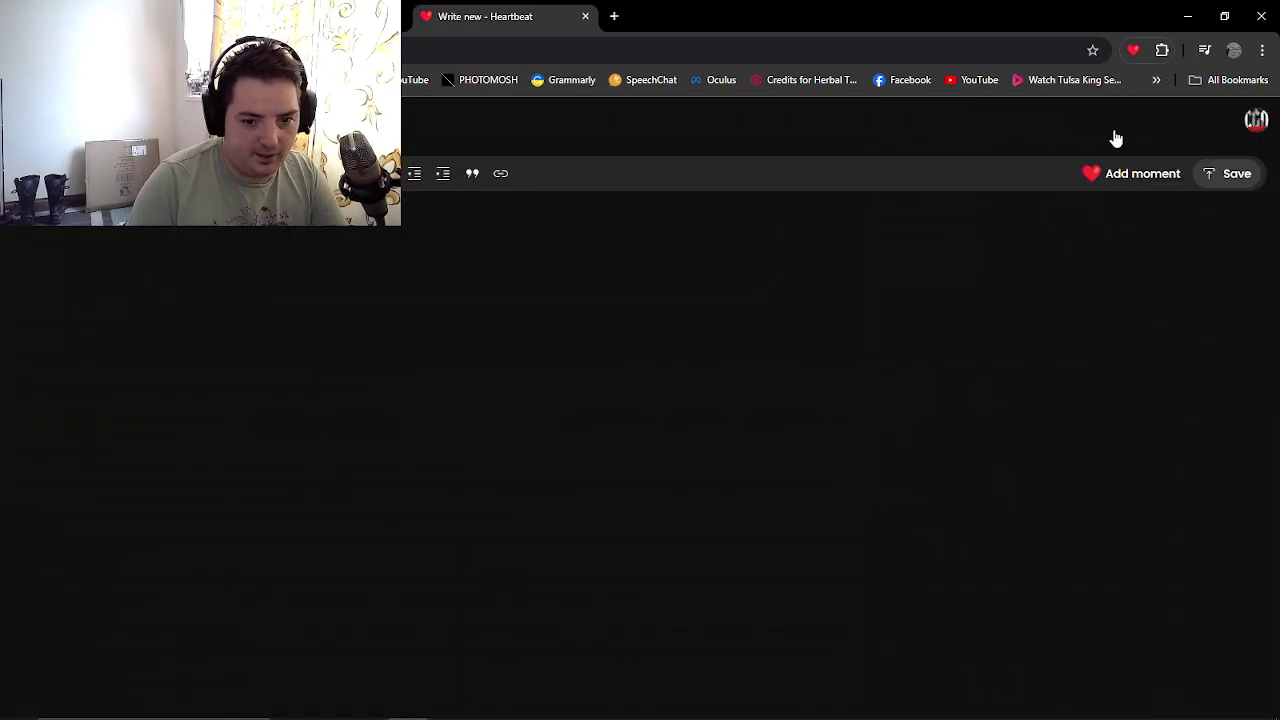
left_click(1094, 186)
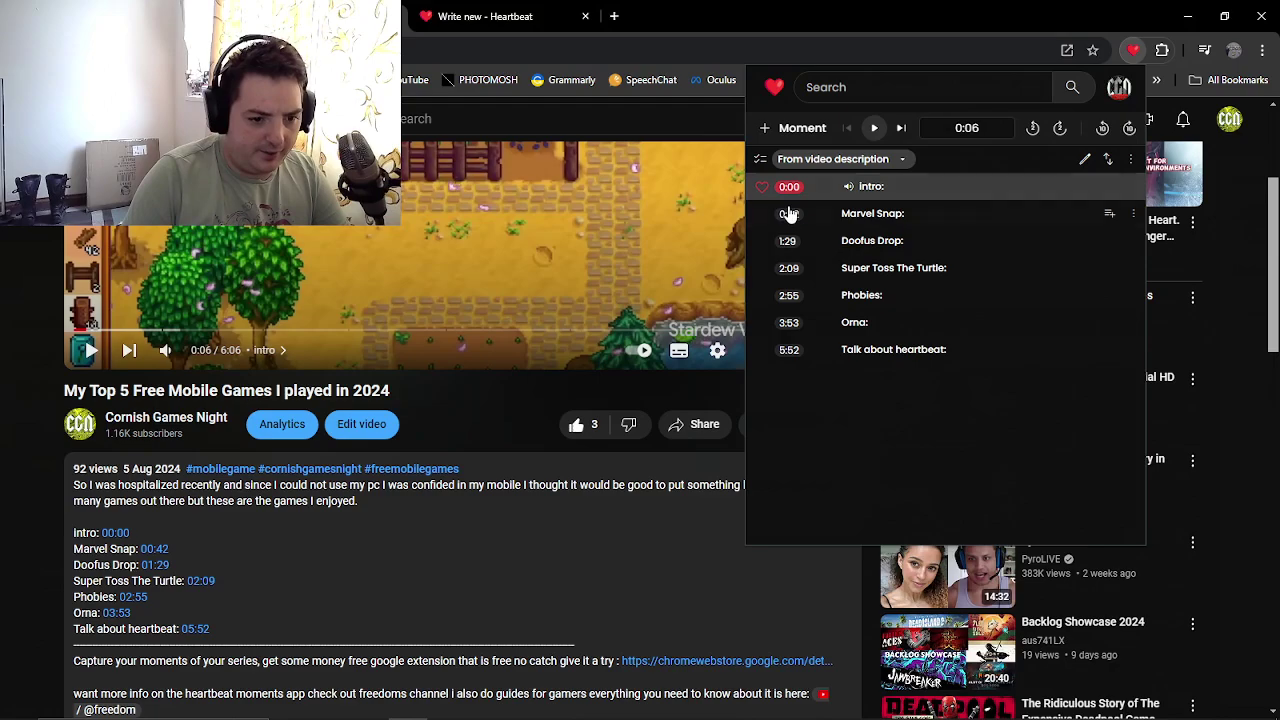
Fill in the opening text of the viki body and filter the available moments to My moments.
mouse_move(758, 218)
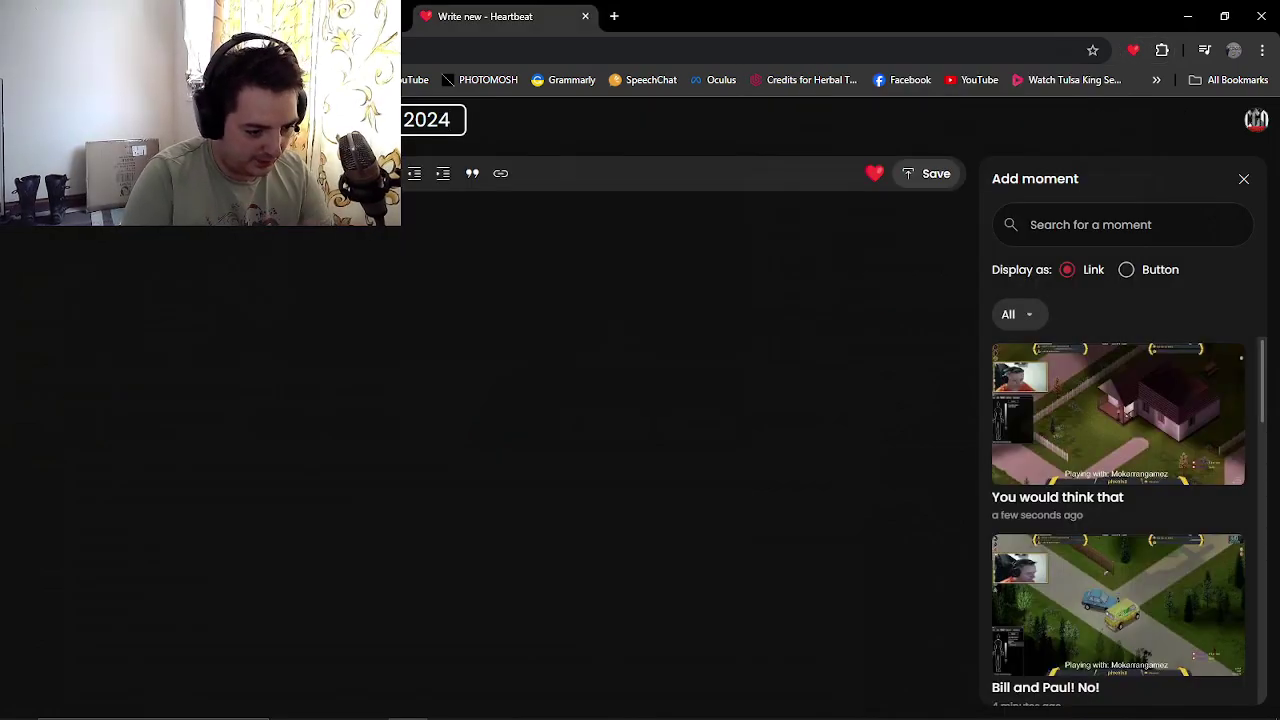
key("Tab")
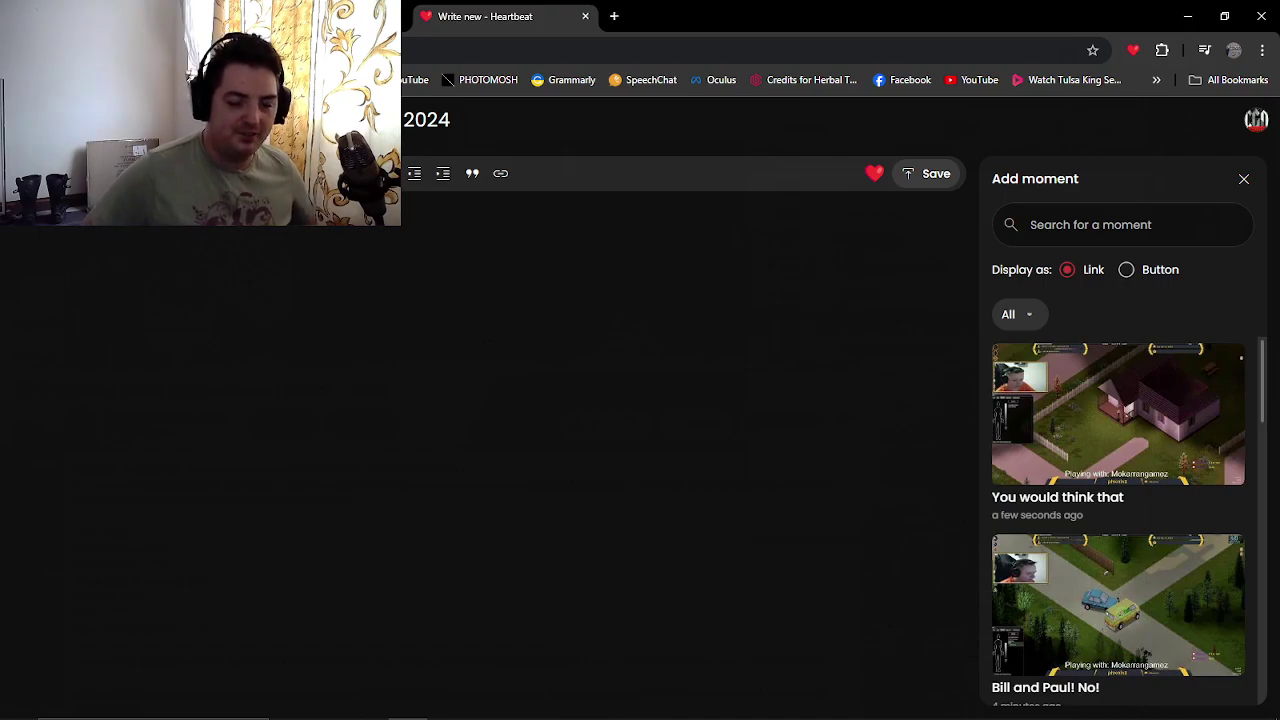
key("ctrl+v")
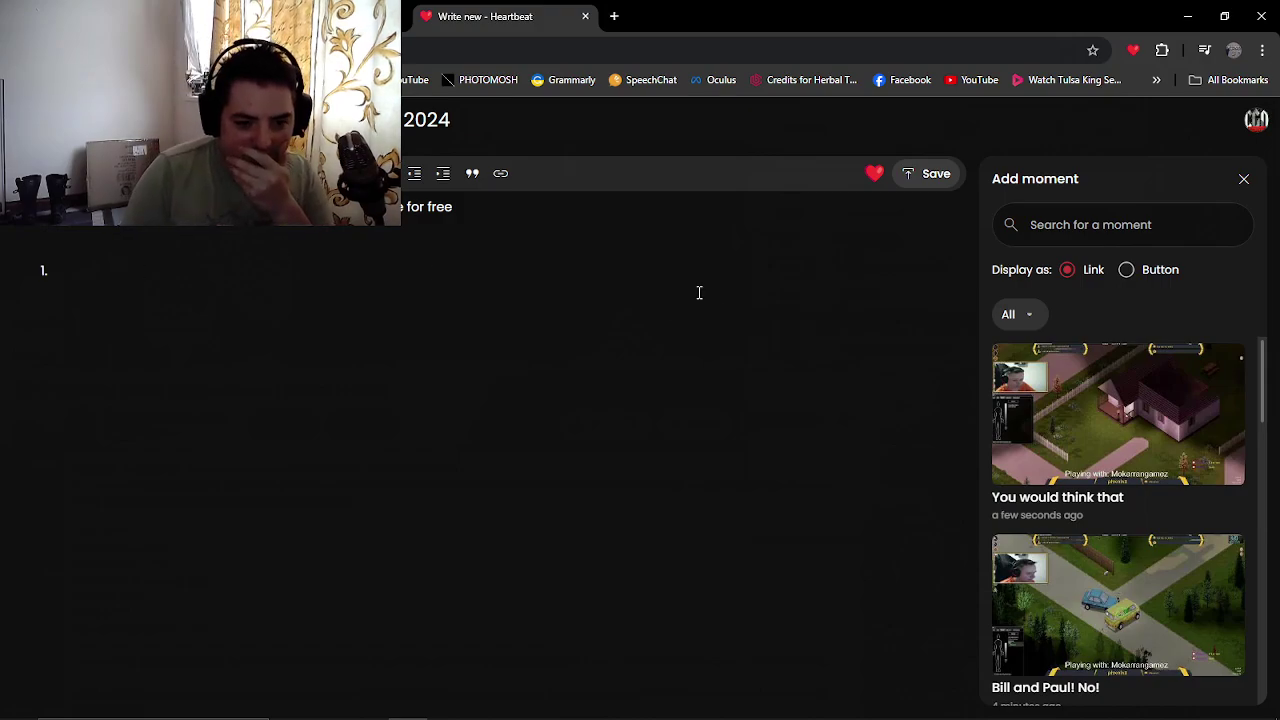
left_click(1043, 327)
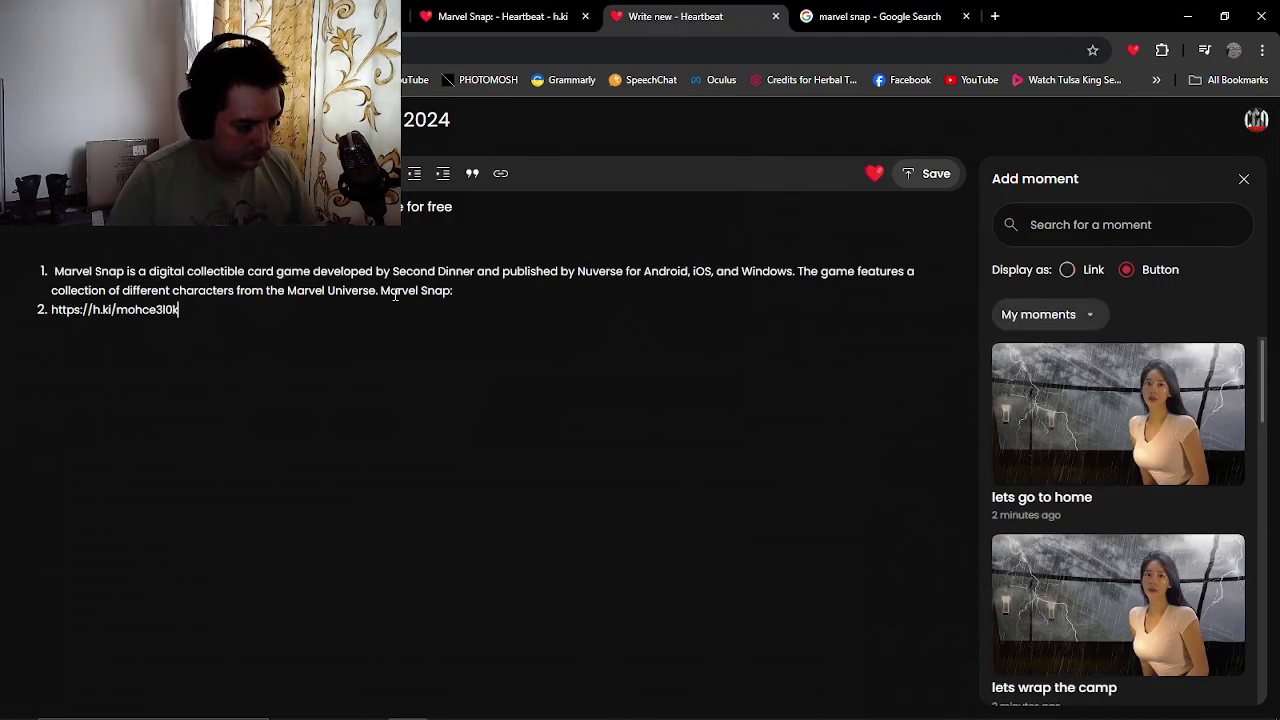
key("ctrl+z")
key("ctrl+shift+z")
left_click(65, 313)
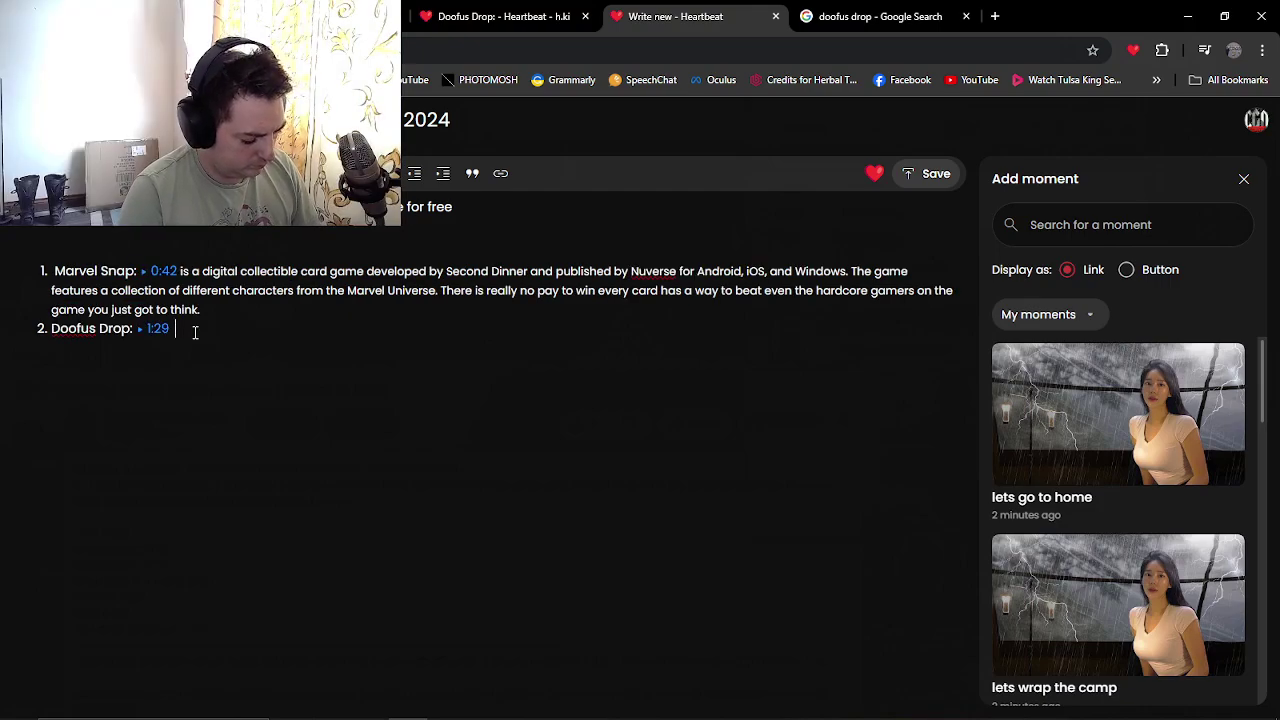
Describe item 2: "Doofus drop is about how far you can fall down a hill and keep on going with tons of customization and alot of funny".
type("s about how far you c")
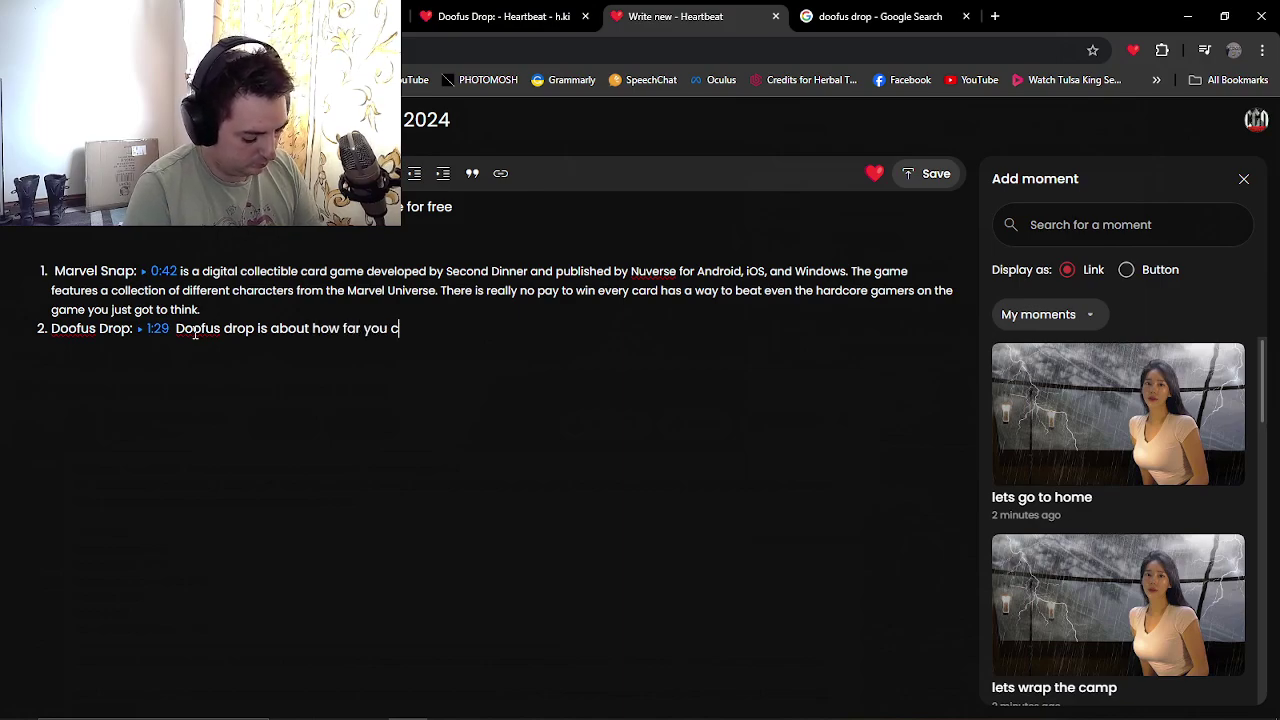
type("an fall down a  hi")
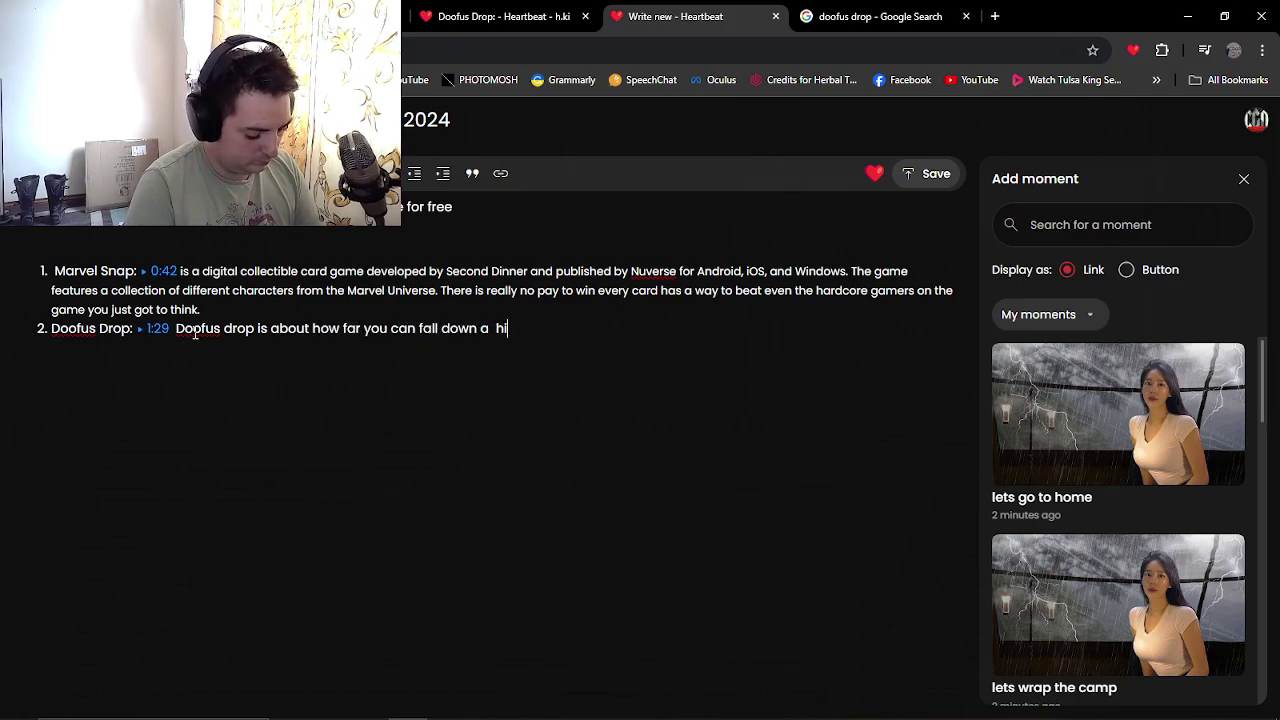
type("ll  and keep on going with tons of customization an")
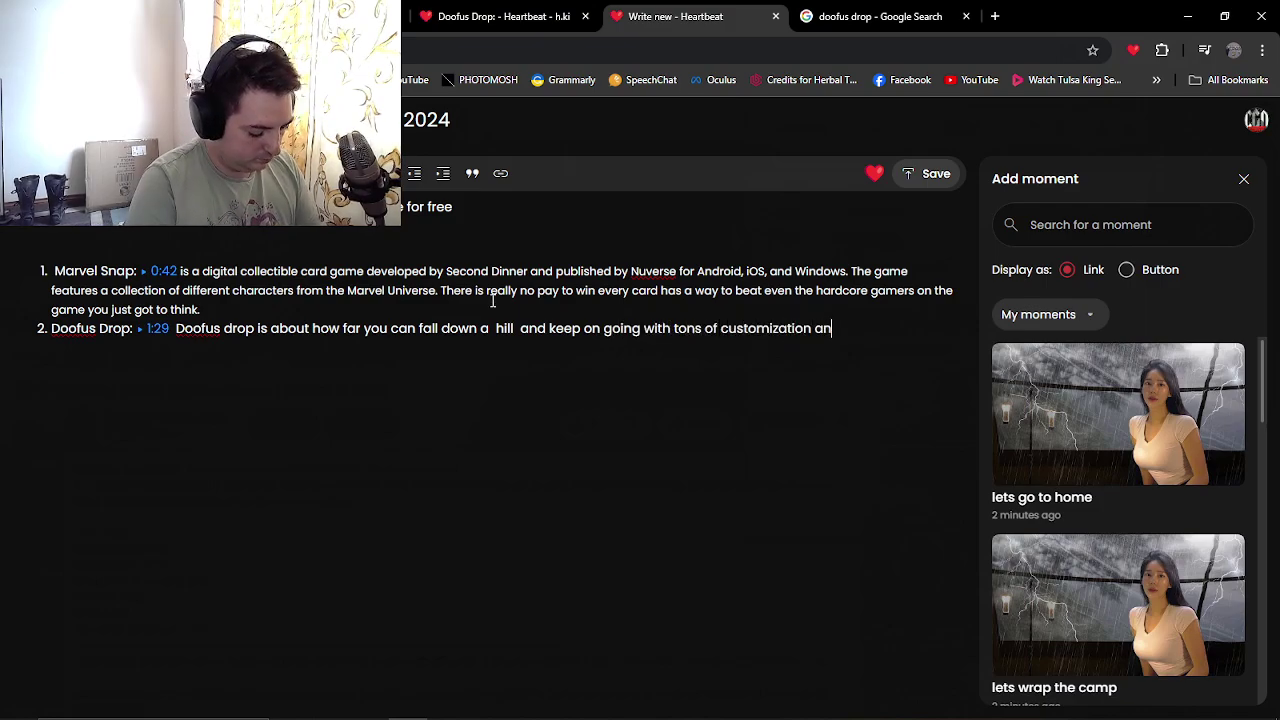
type("funny t")
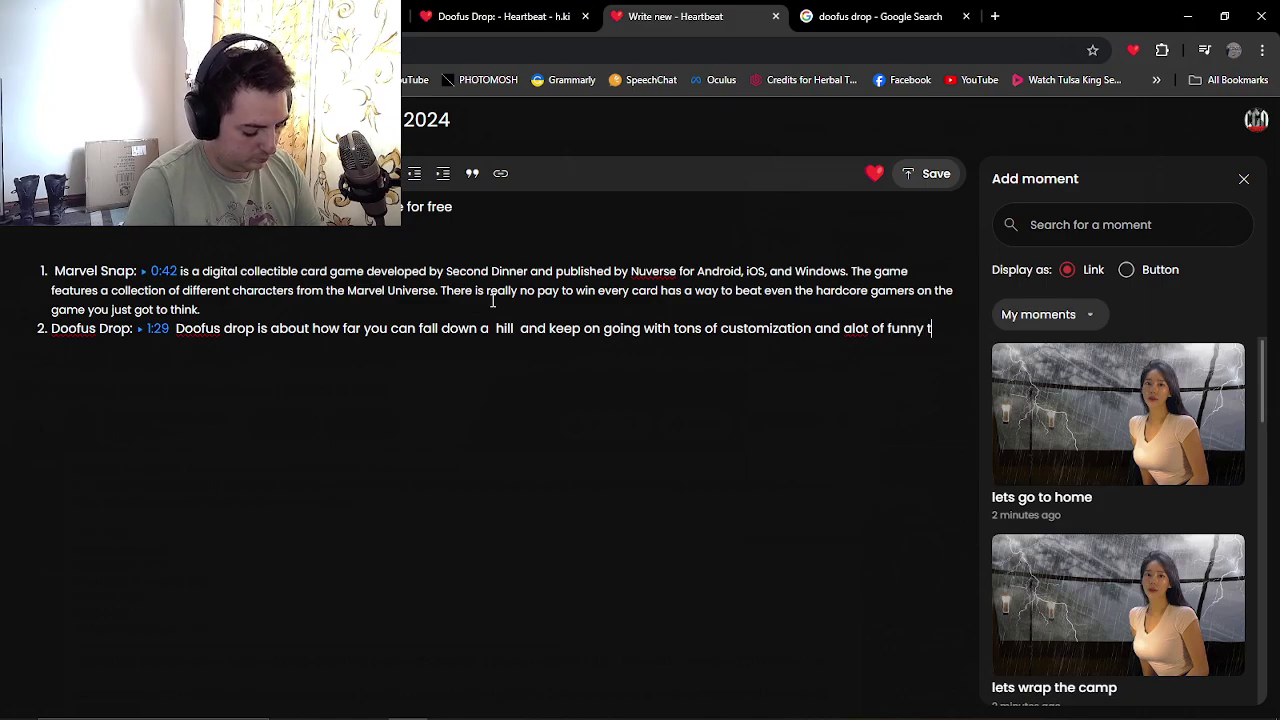
Finish the Doofus Drop description with "things not to mention the silly short videos they have done this is a fun spent time waiting type of game".
type("hings not to mention the silly shor")
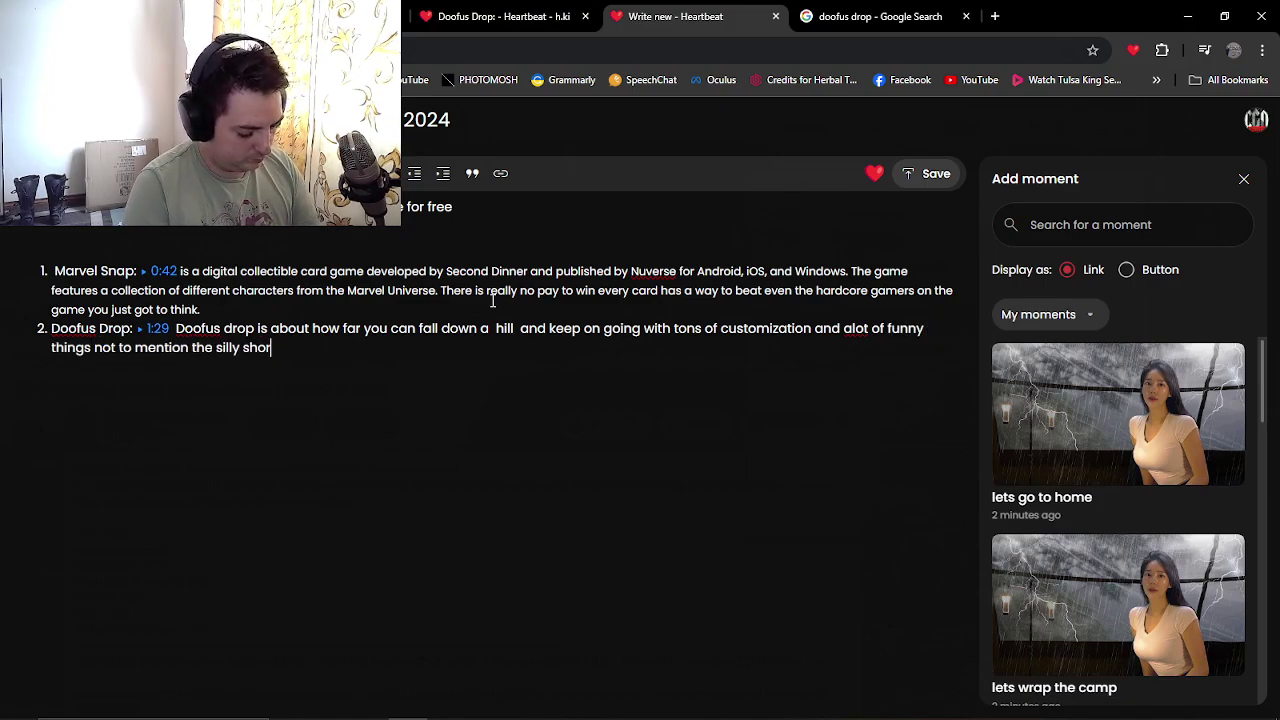
type("t videos they have")
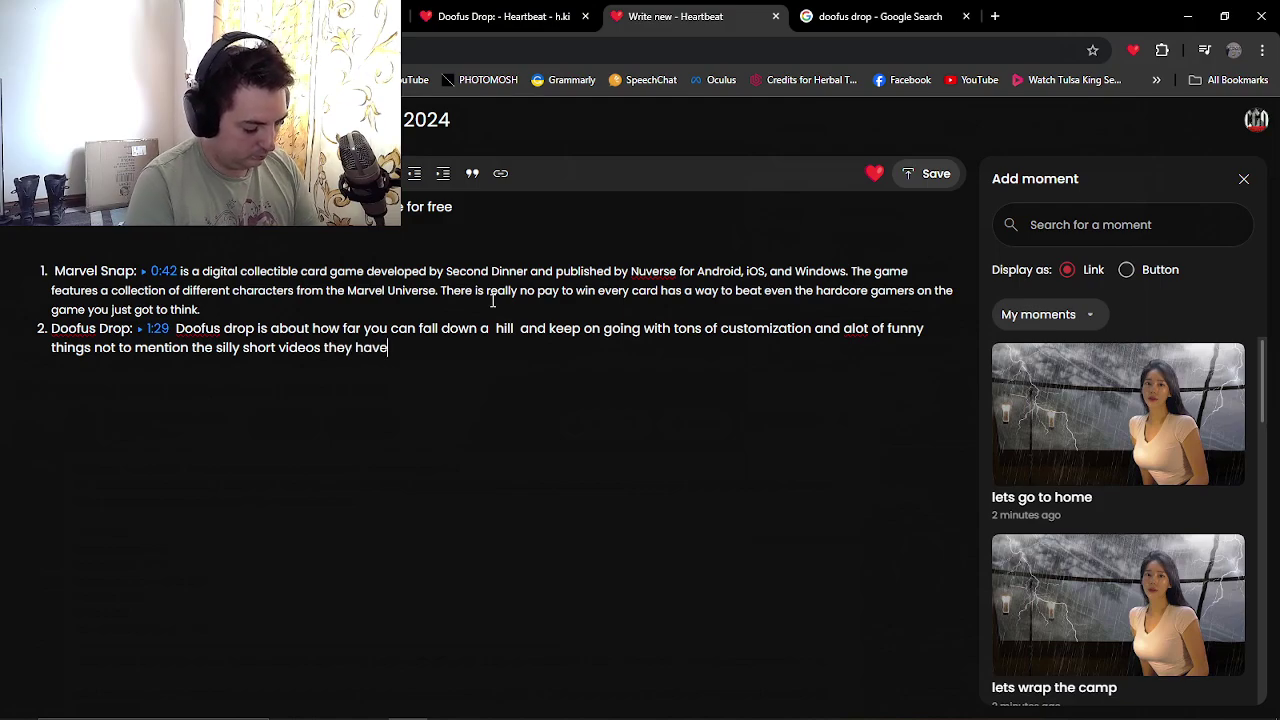
type(" done this is a fun")
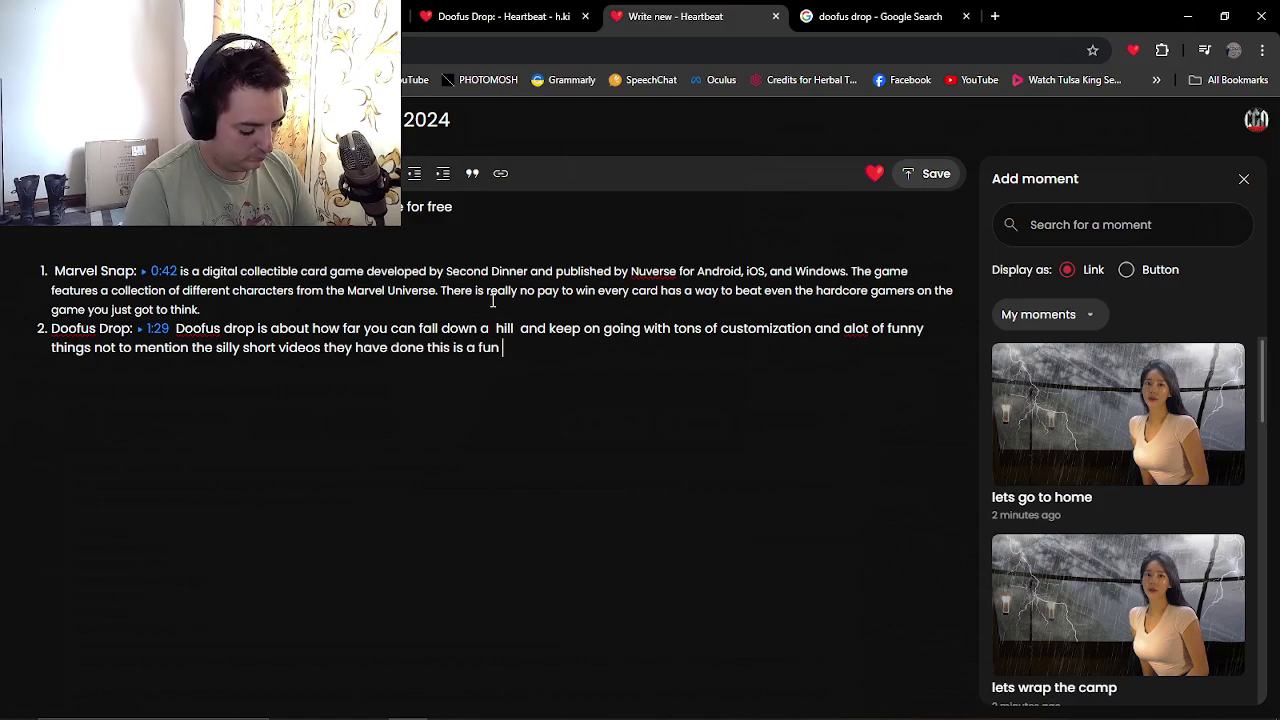
type(" spent time waiting t")
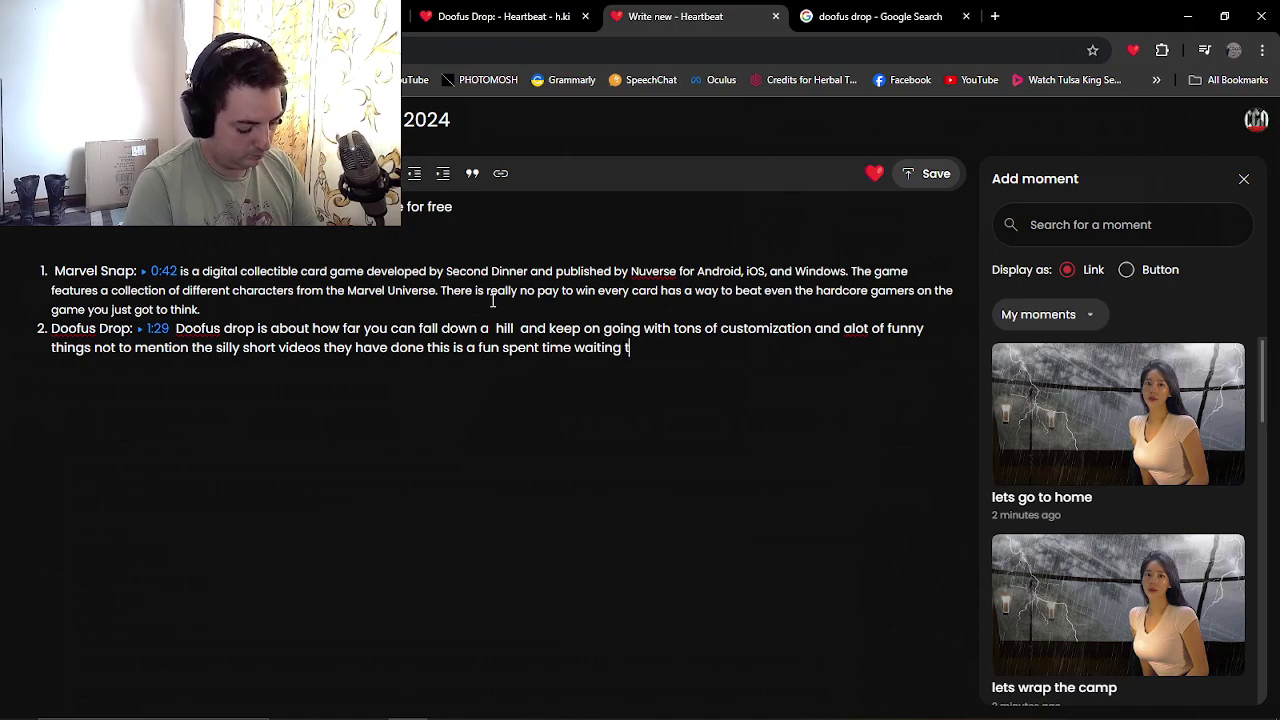
type("ype of game")
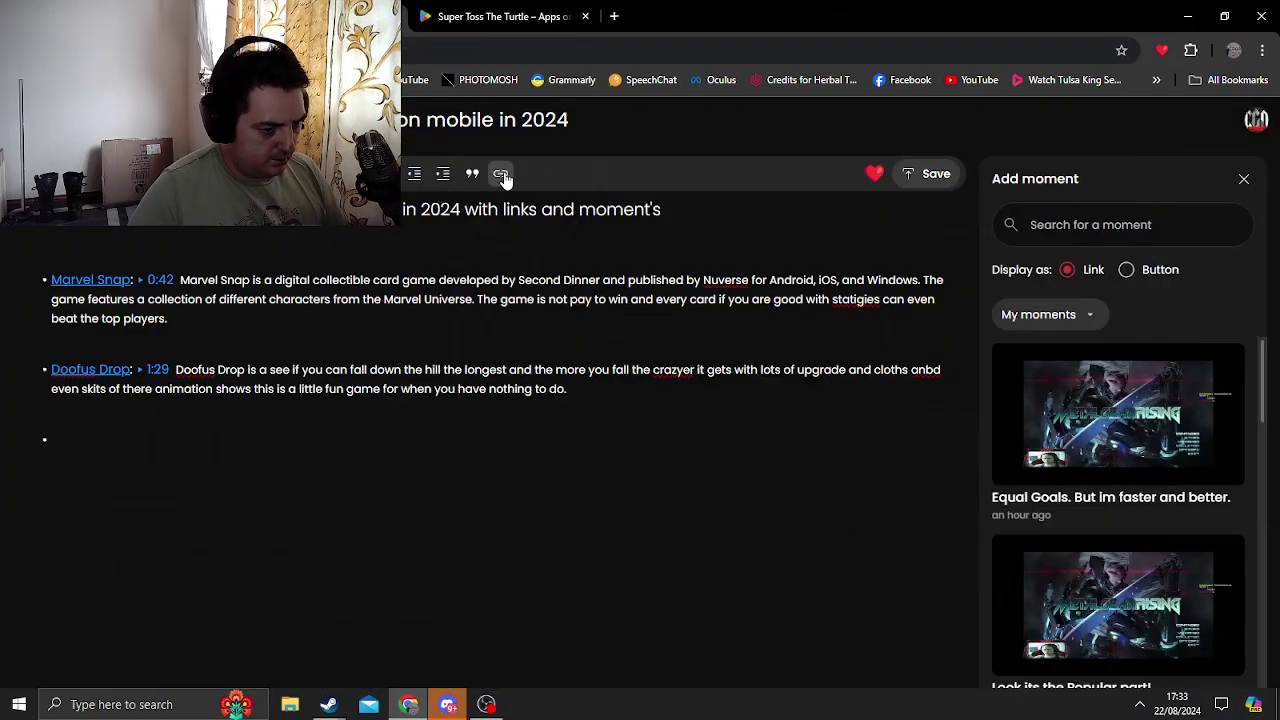
Begin a hyperlink in the empty third bullet with the display text "Super Toss the Turtle".
left_click(500, 173)
type("Super toss the tu")
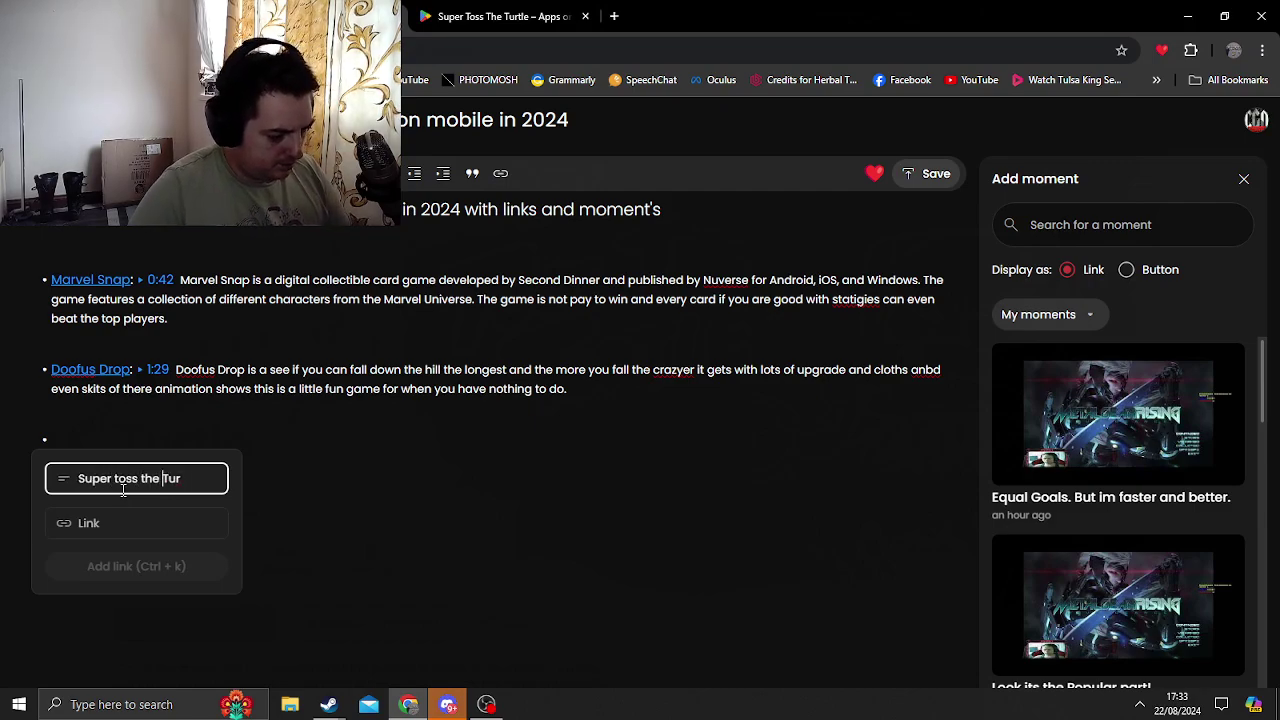
left_click(120, 479)
key("BackSpace")
type("T")
key("End")
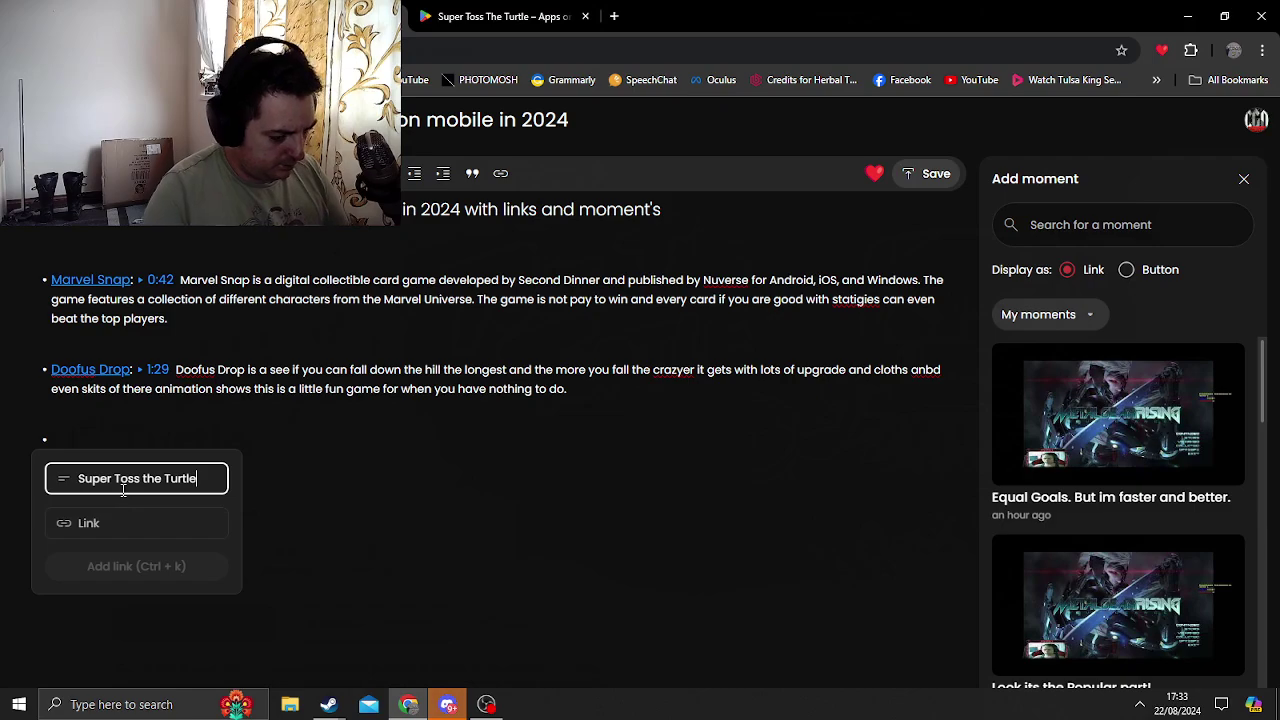
left_click(121, 515)
key("ctrl+v")
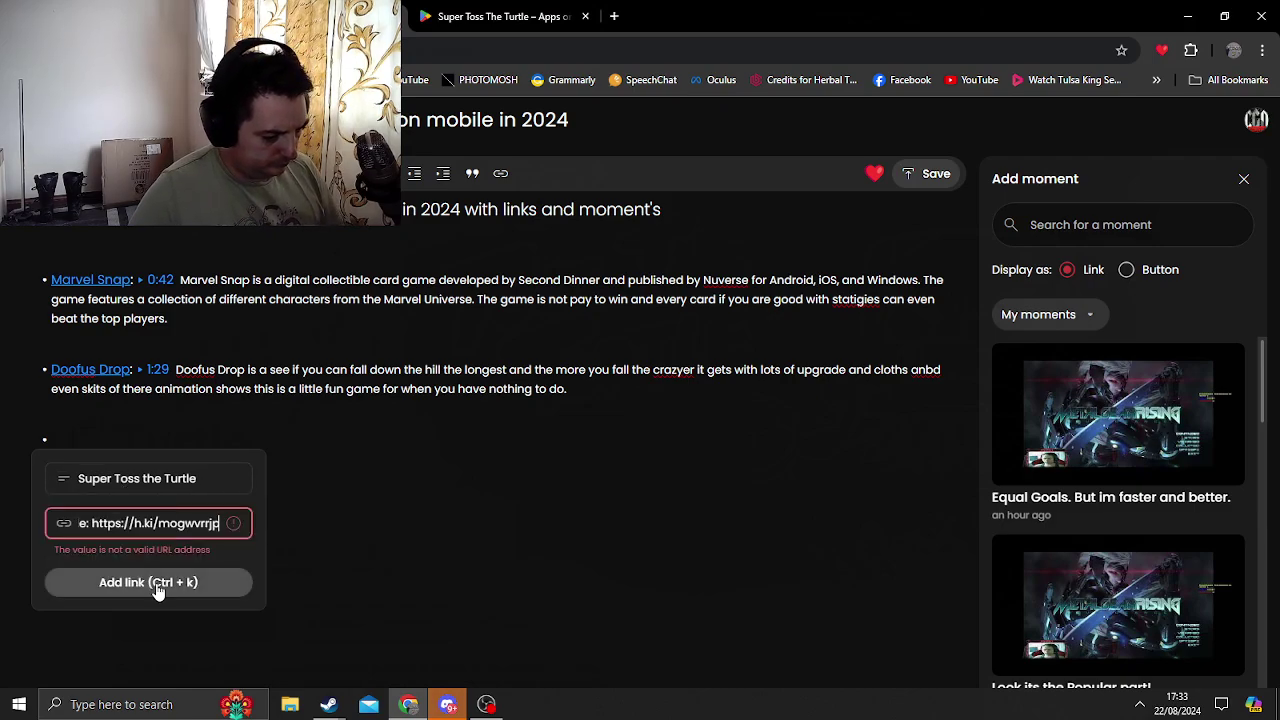
key("ctrl+a")
key("BackSpace")
Copy the web address of the Super Toss The Turtle Google Play page and add it as the third bullet's hyperlink.
key("ctrl+Tab")
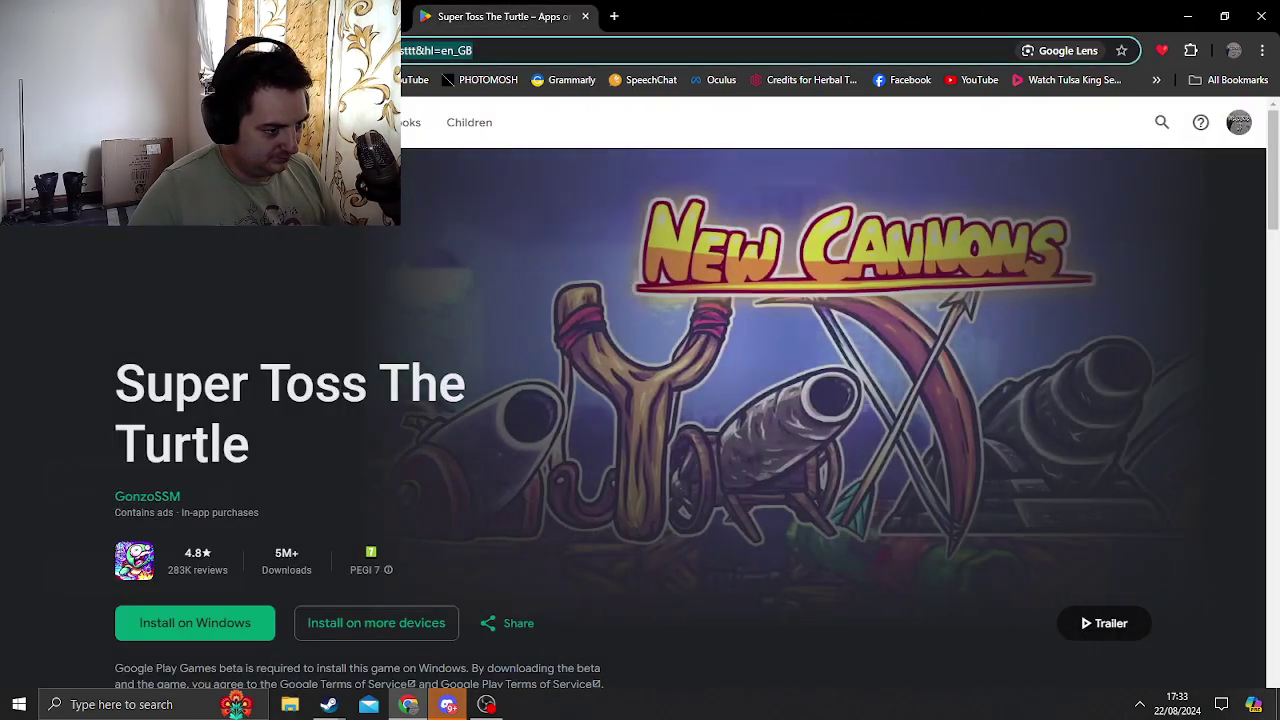
right_click(268, 50)
left_click(300, 160)
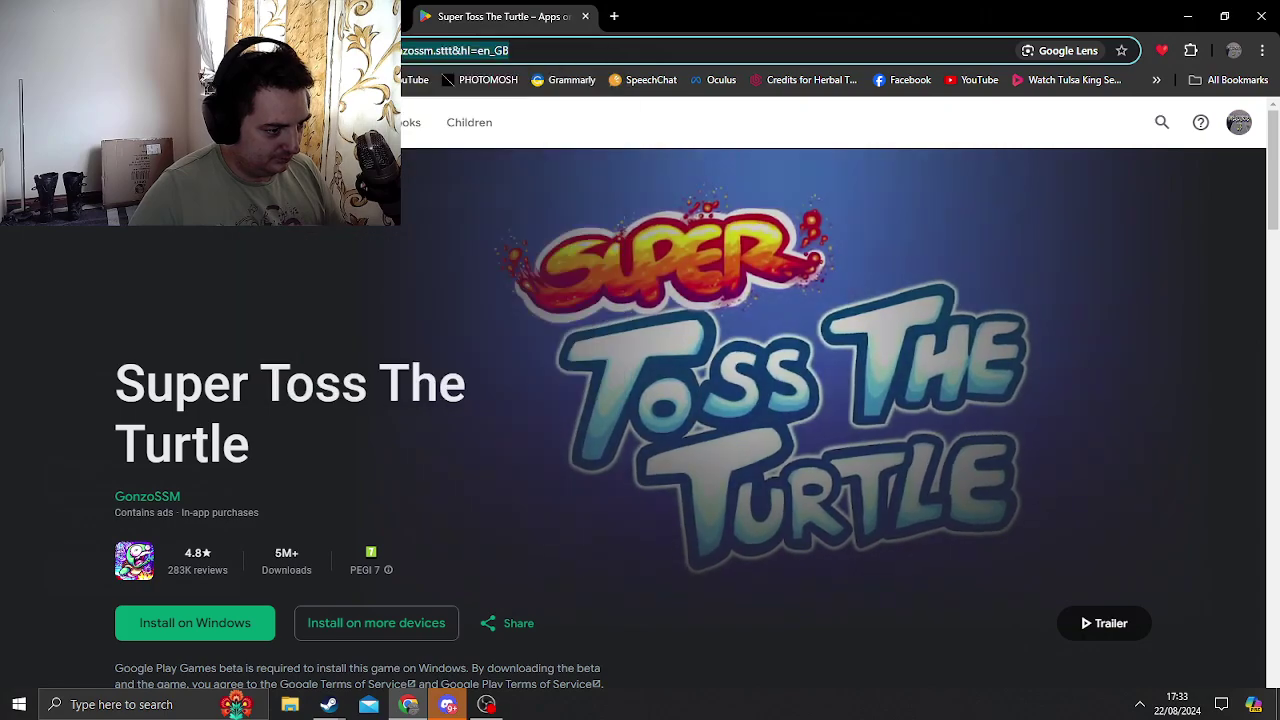
key("ctrl+shift+Tab")
key("ctrl+v")
key("Return")
type("Super Toss The Turtle:")
key("Return")
key("ctrl+v")
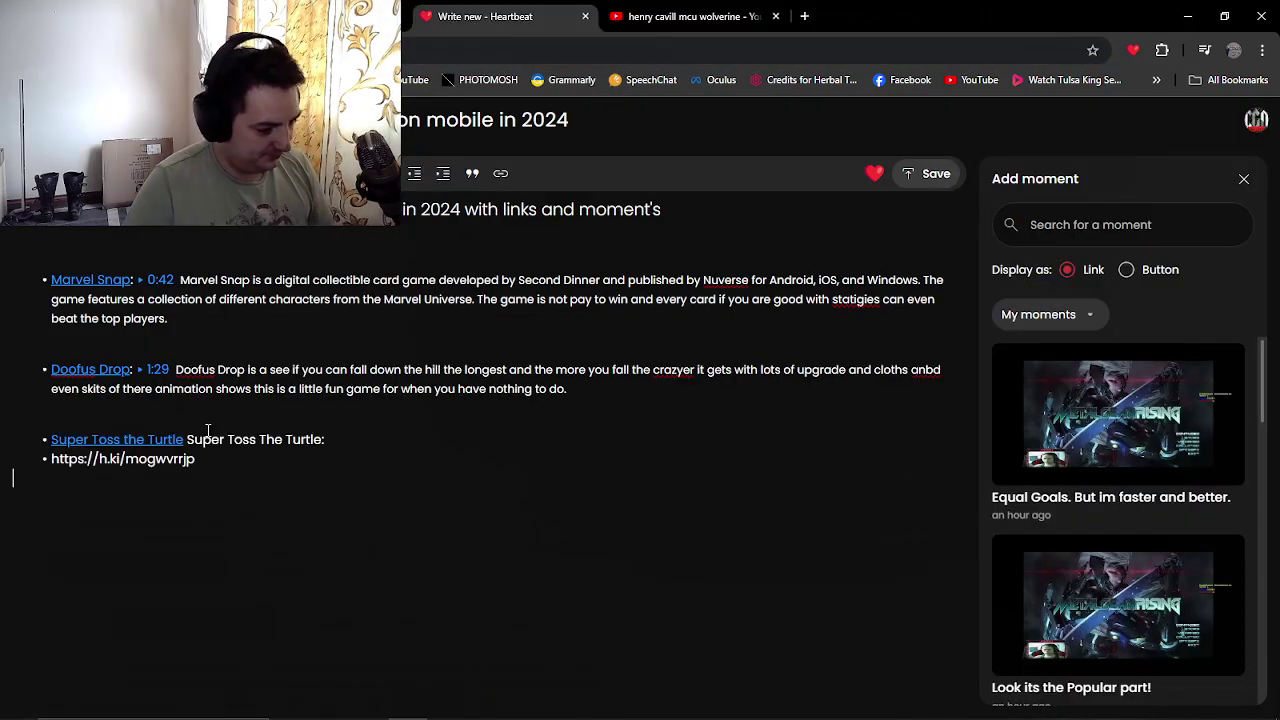
key("BackSpace")
key("BackSpace")
key("BackSpace")
key("BackSpace")
key("BackSpace")
key("BackSpace")
key("BackSpace")
key("BackSpace")
key("BackSpace")
key("BackSpace")
key("BackSpace")
key("BackSpace")
key("BackSpace")
key("BackSpace")
key("BackSpace")
key("BackSpace")
key("BackSpace")
key("BackSpace")
key("BackSpace")
key("BackSpace")
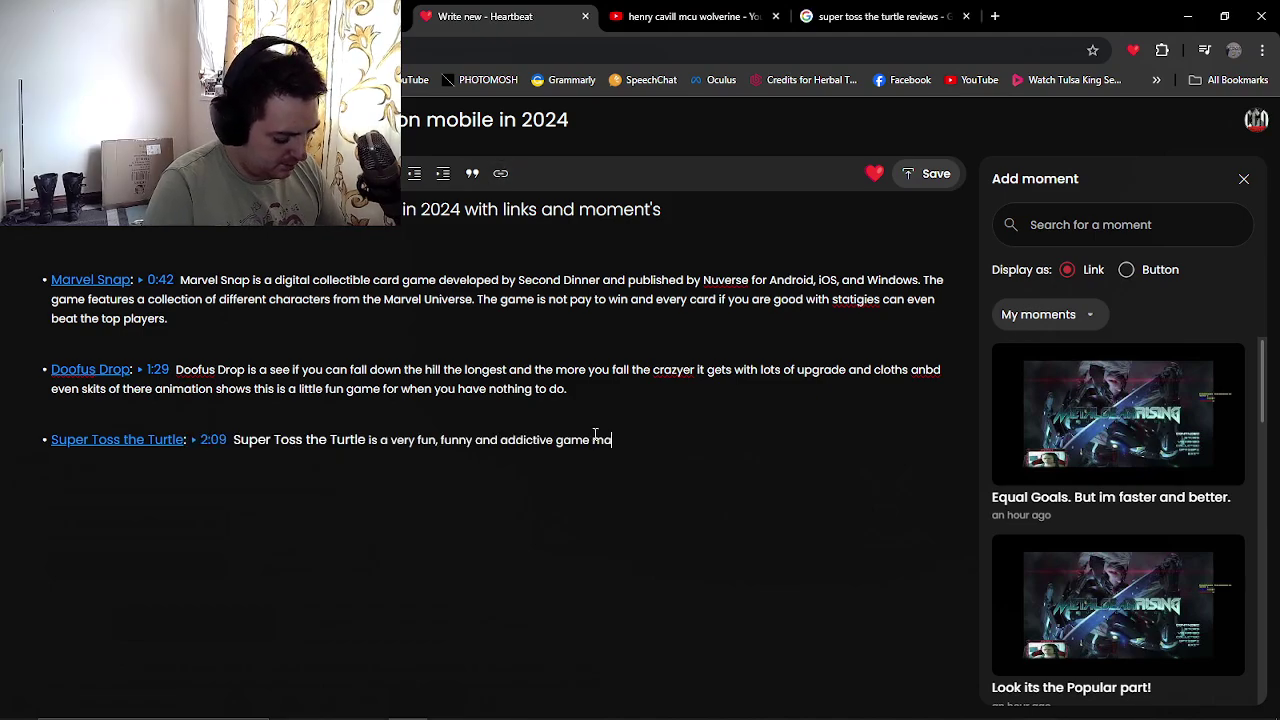
Continue the Super Toss the Turtle description with "made by a Comedy", correcting the misspelled "Comerdy".
type("e by a Comerdy")
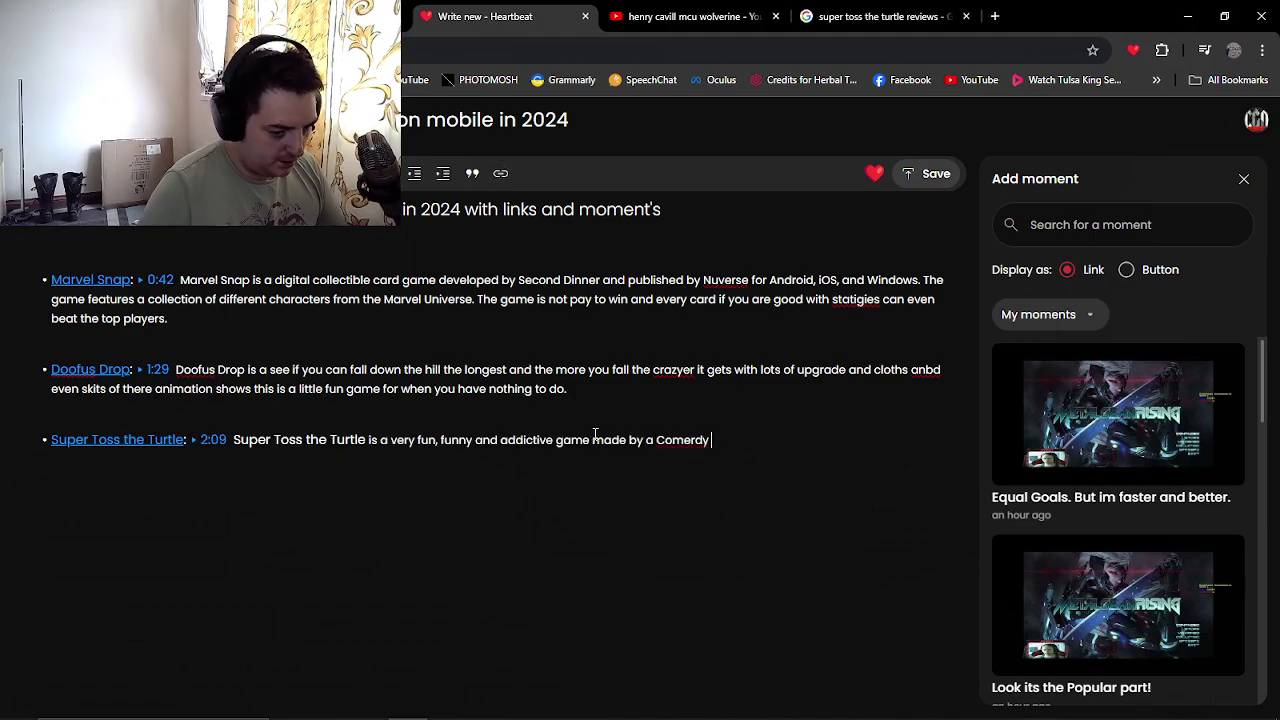
right_click(670, 440)
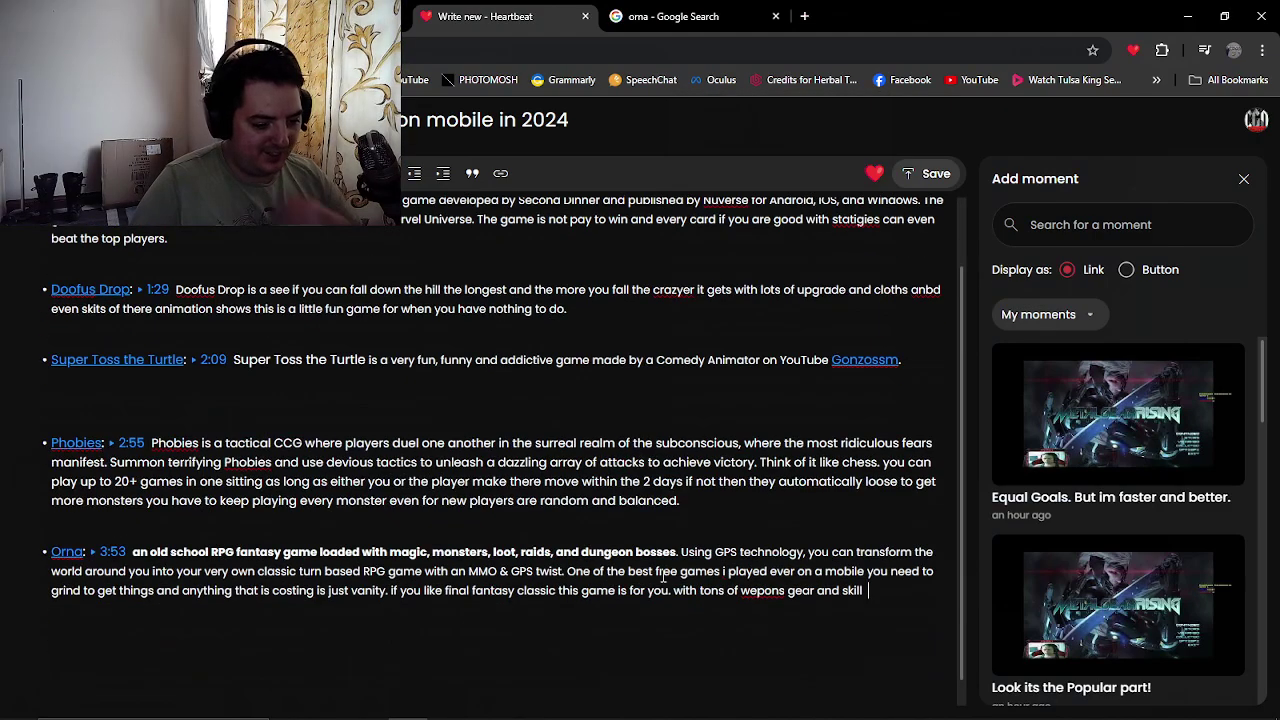
Correct "wepons" to "weapon's" in the Orna description and continue it with "you can be want you want".
right_click(768, 590)
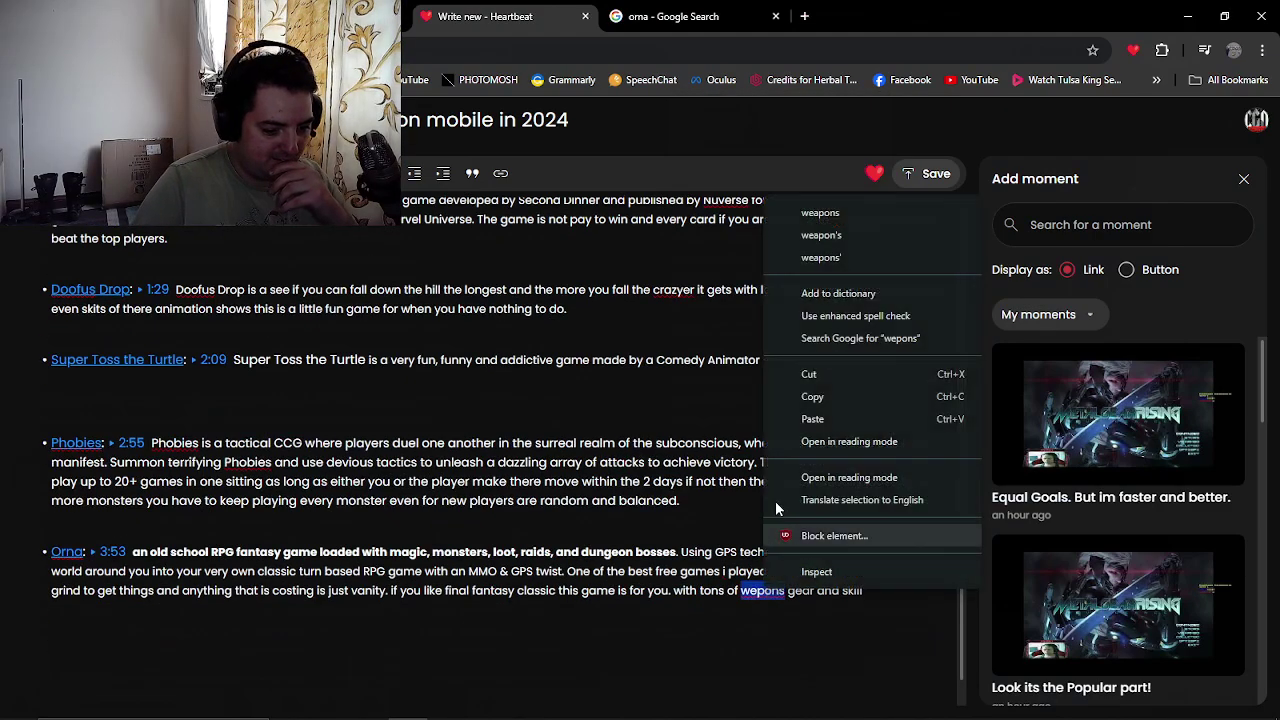
left_click(838, 214)
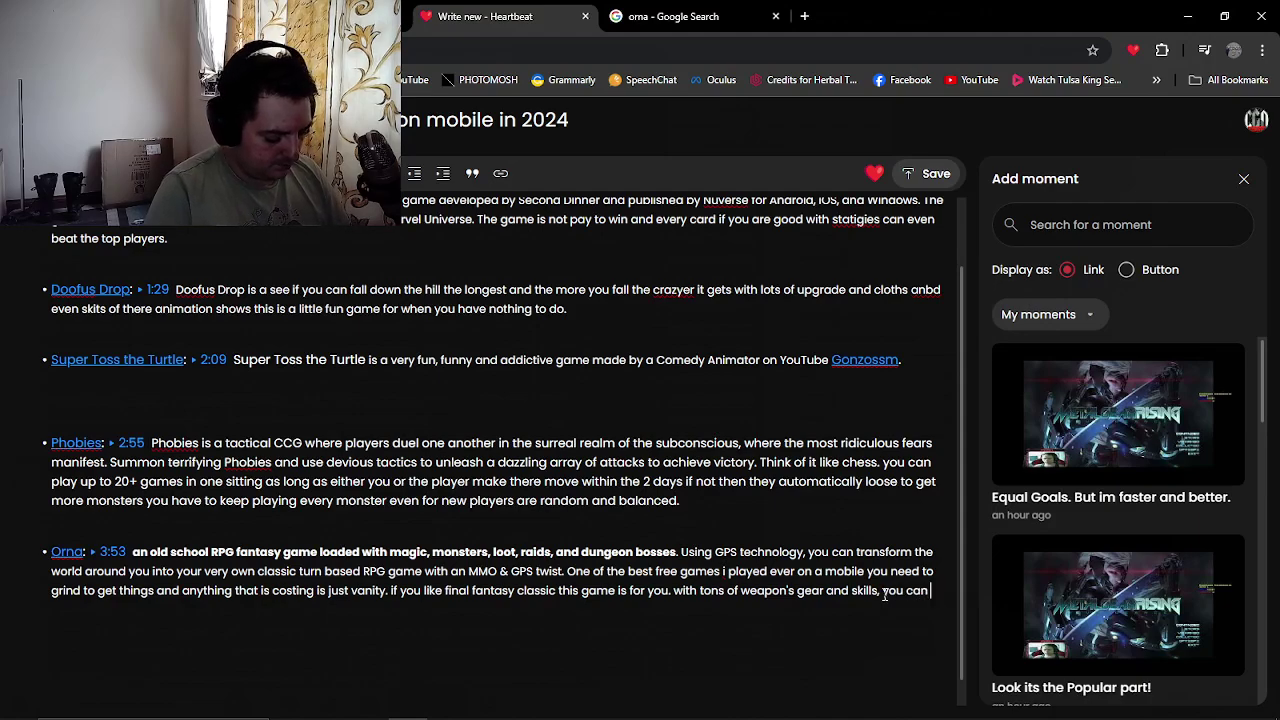
type("nt you want")
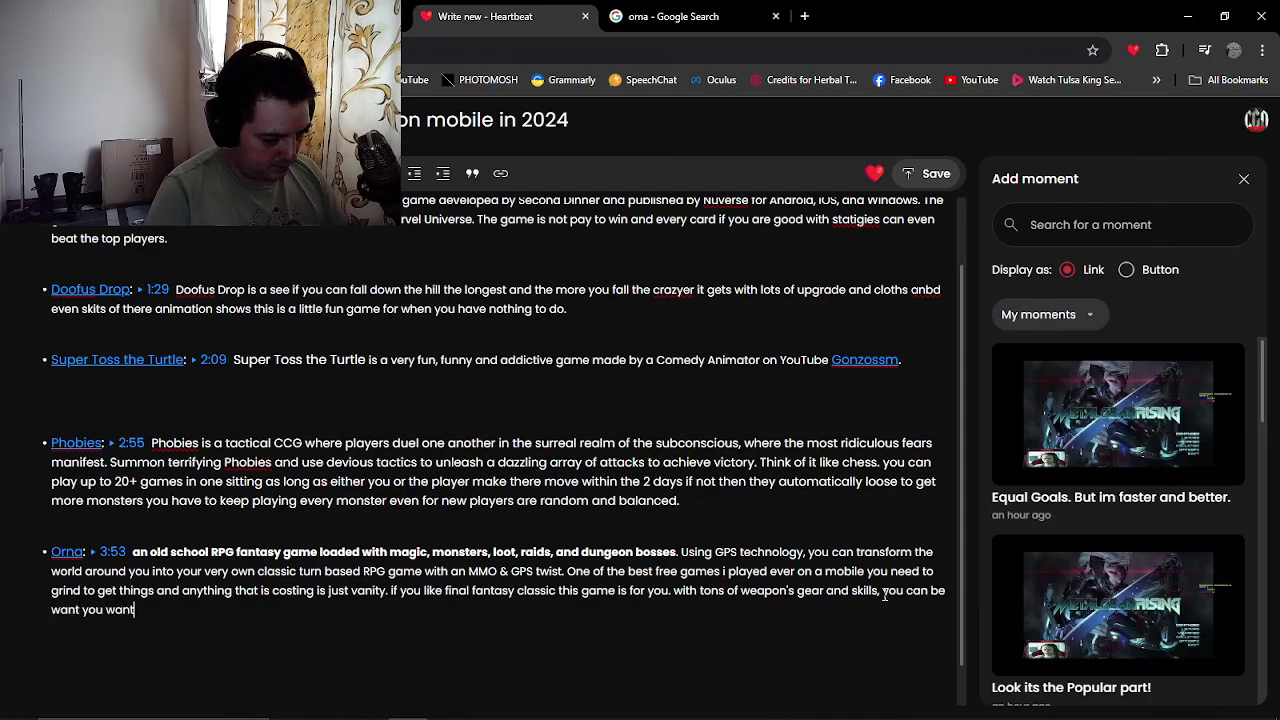
Extend the Orna description with sentences on claiming and naming your land, building a village others can enter, and "the coop side is".
type(". anothger great featurs are cl")
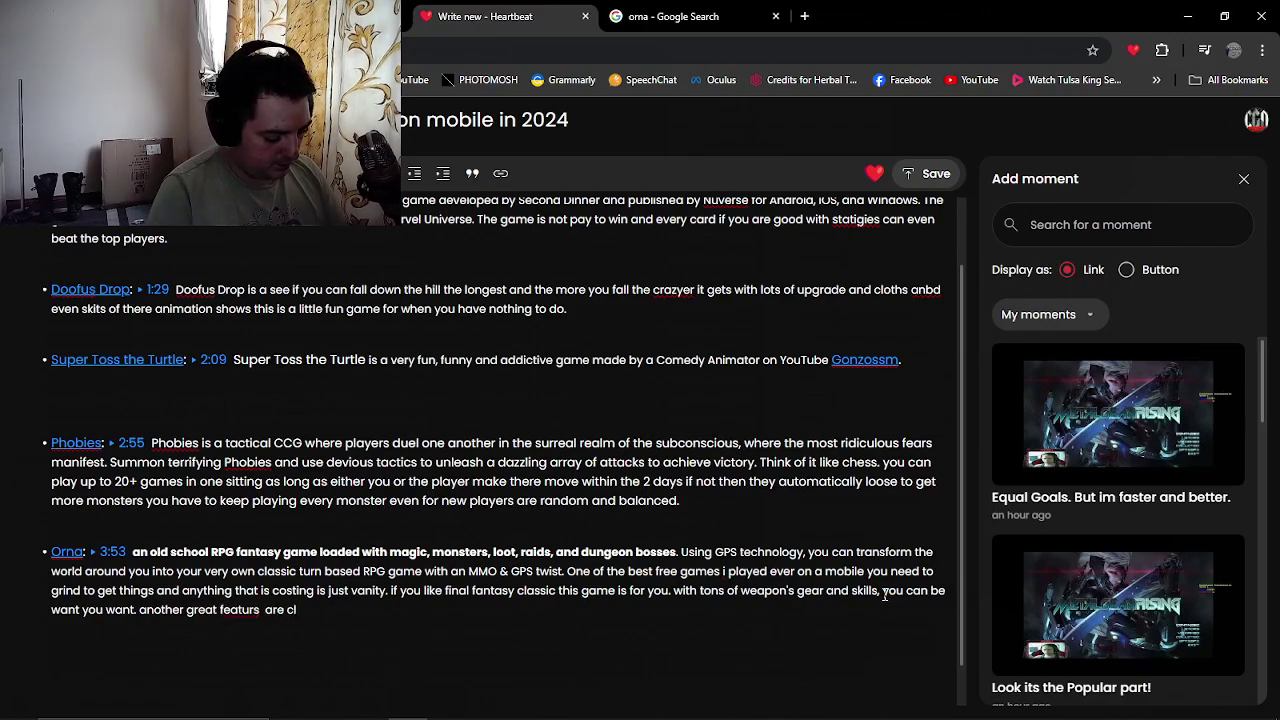
type("aiming your land")
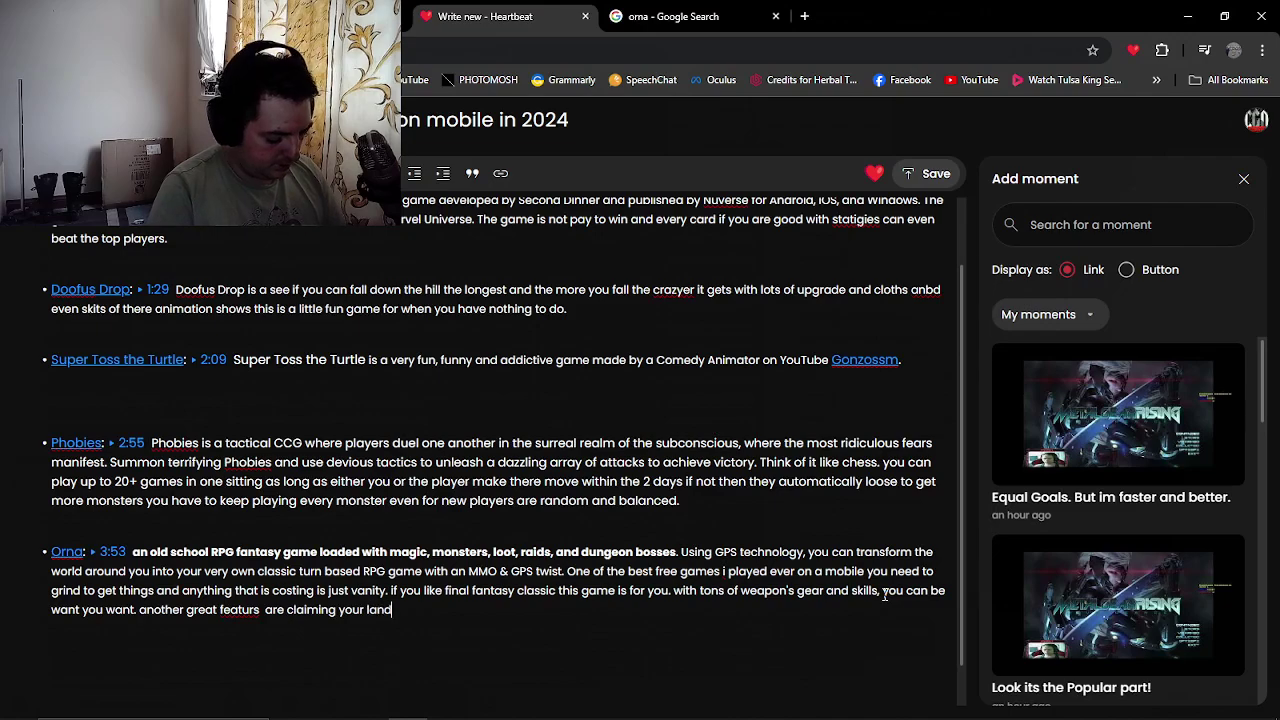
type(" where you live naming it")
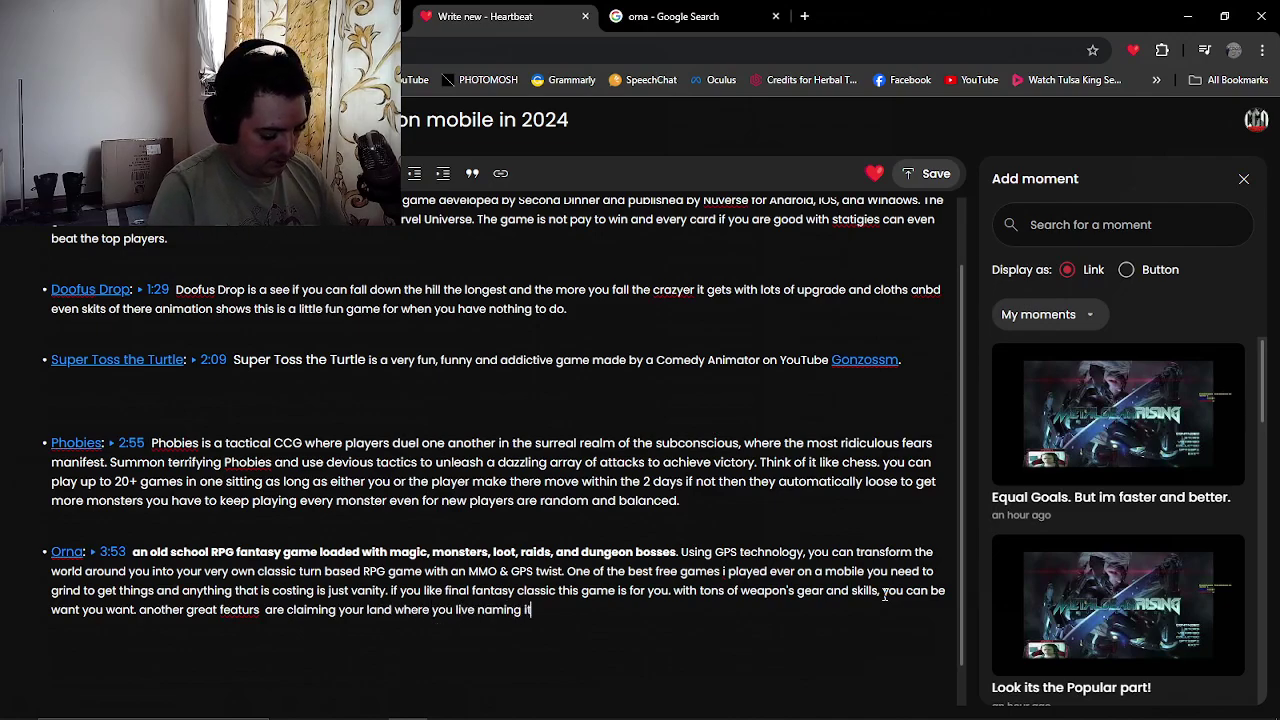
type(" and building a village so anyone whoes play")
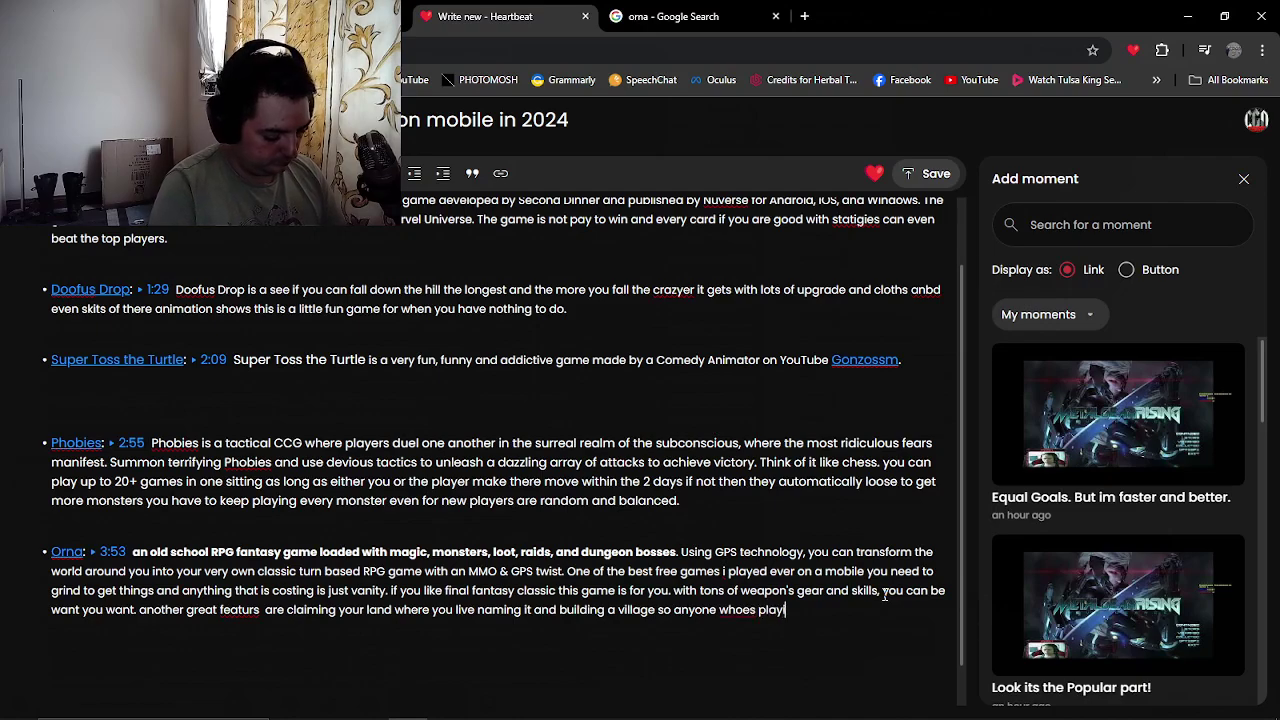
type("inng it can see and go in")
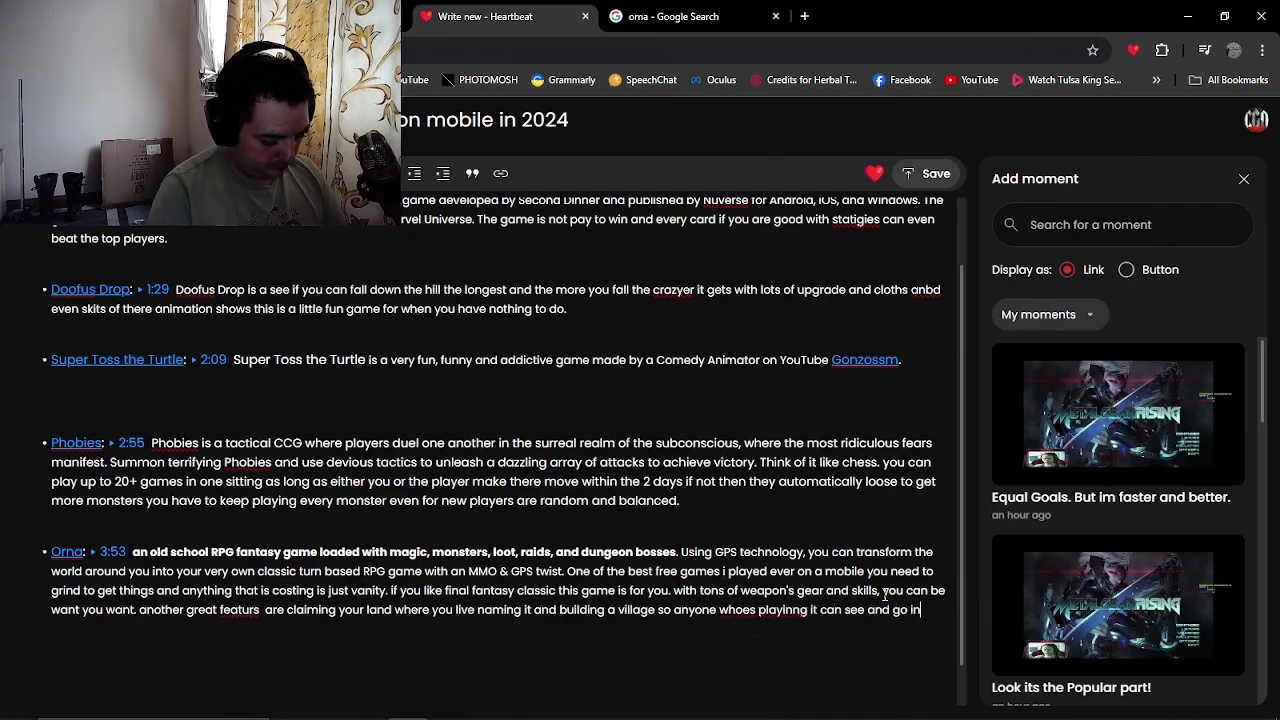
type(", the coop side is")
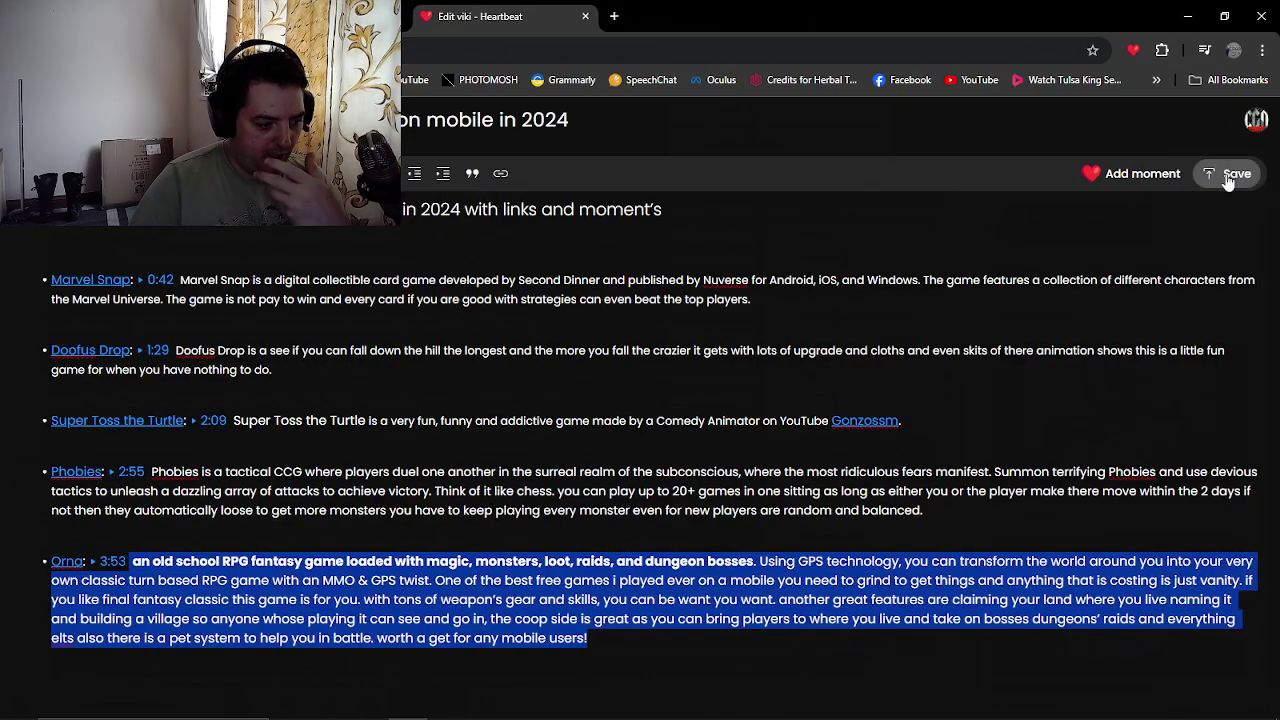
Remove the bold formatting from the opening of the Orna description and save the viki.
left_click(1228, 176)
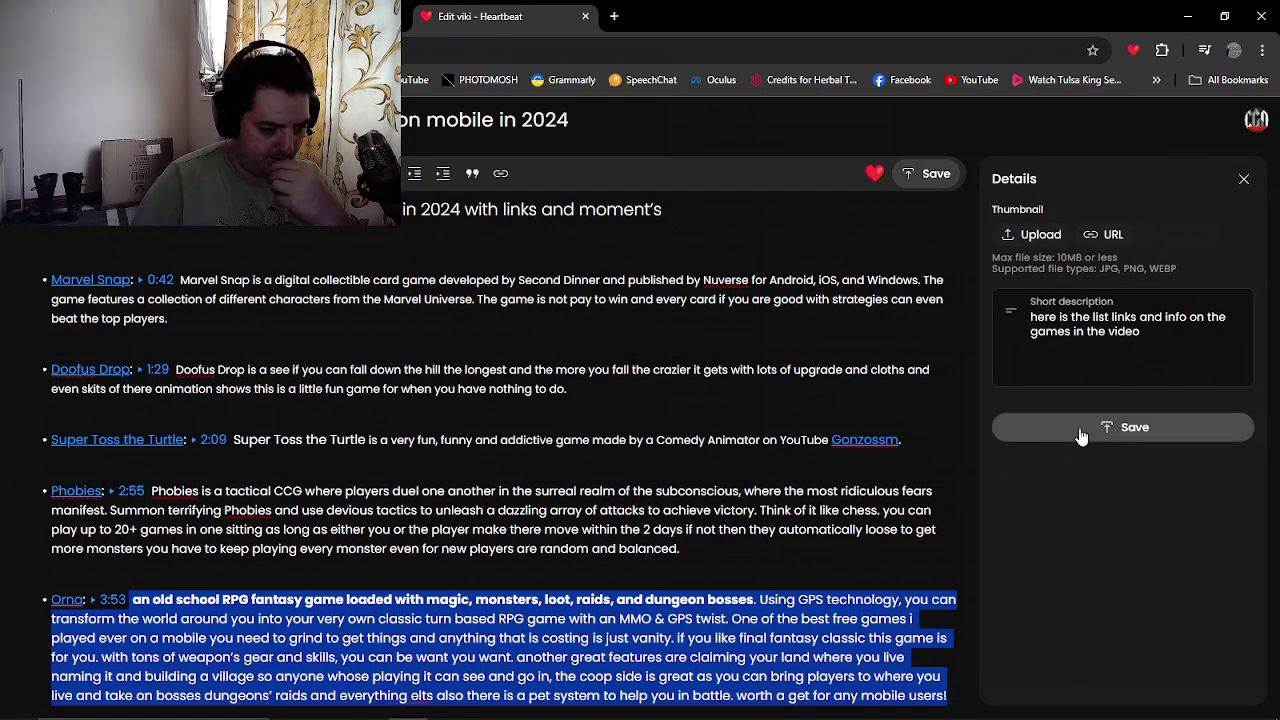
scroll(504, 453, "down", 1)
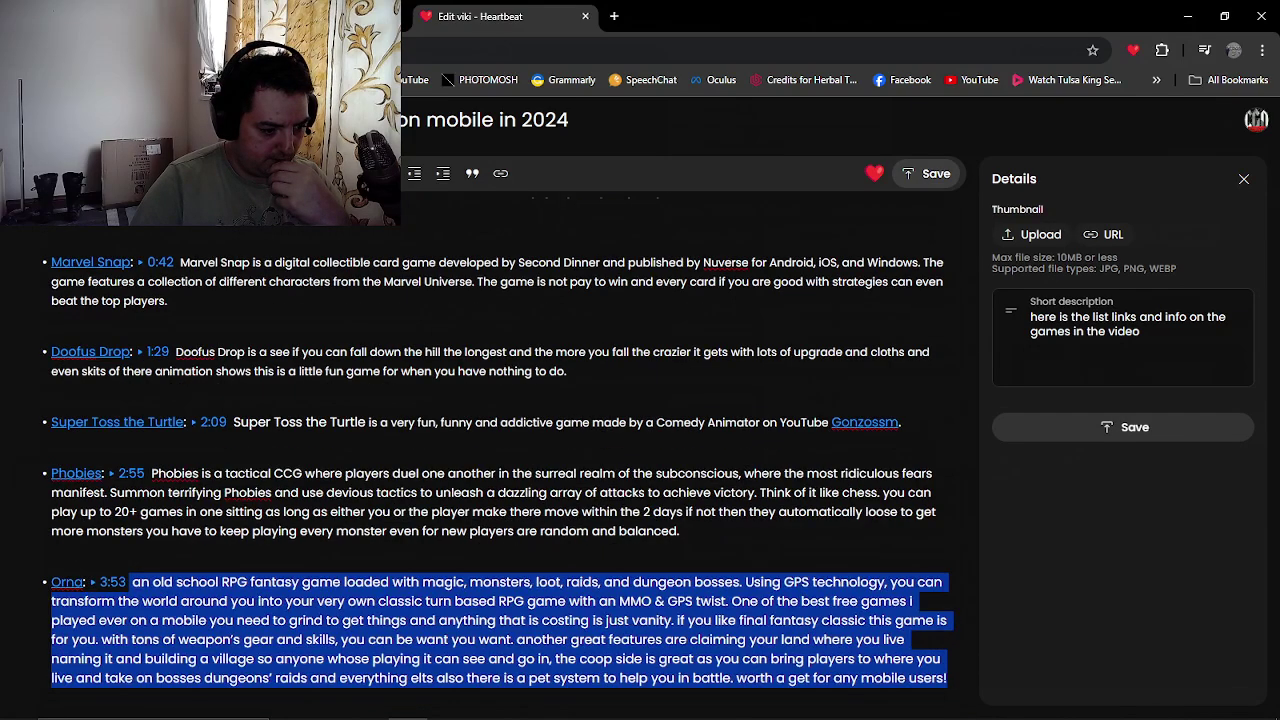
left_click(1032, 424)
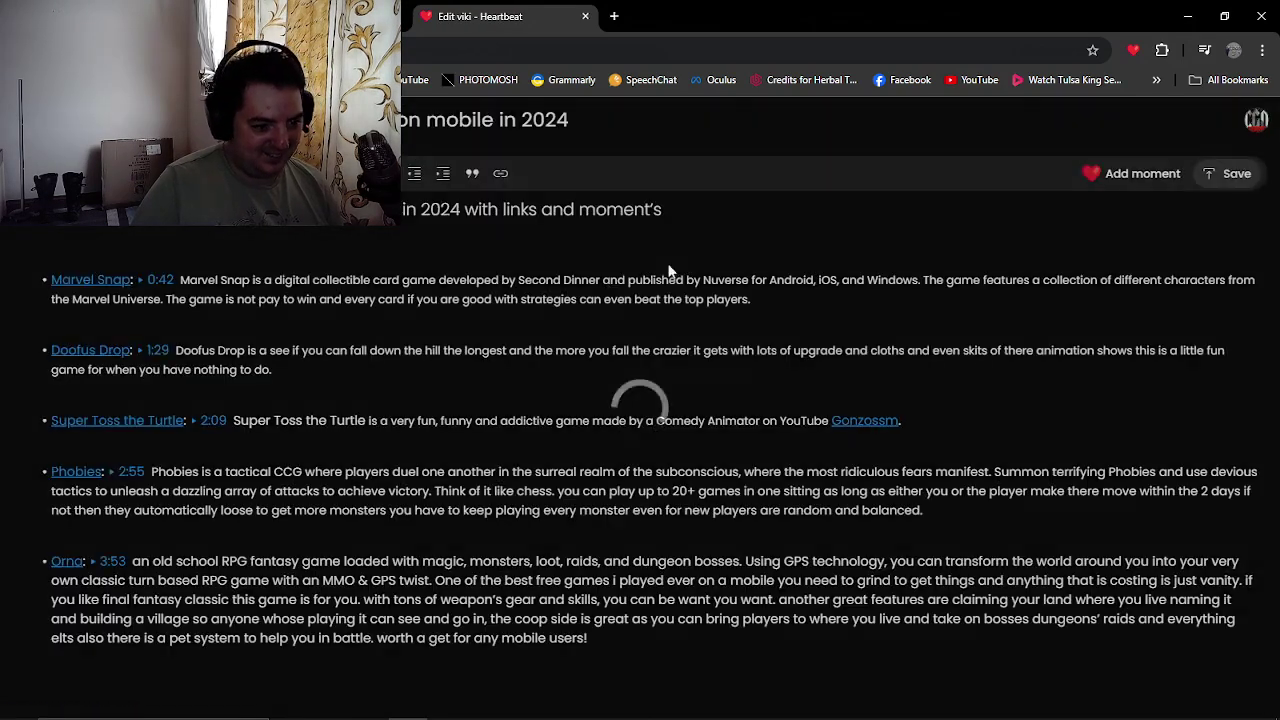
Upload the Google Play "Top 5 Free Mobile Games I Played" image as the viki's thumbnail and save the viki.
left_click(1237, 173)
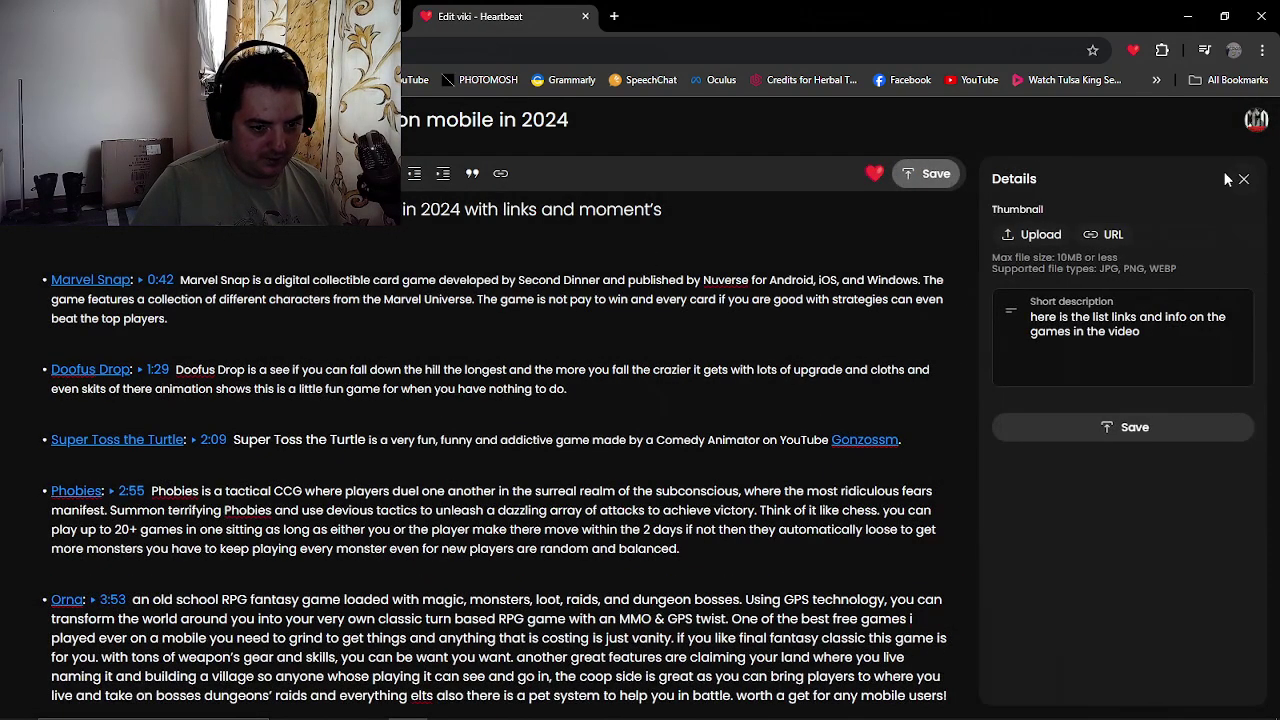
left_click(1036, 238)
double_click(871, 242)
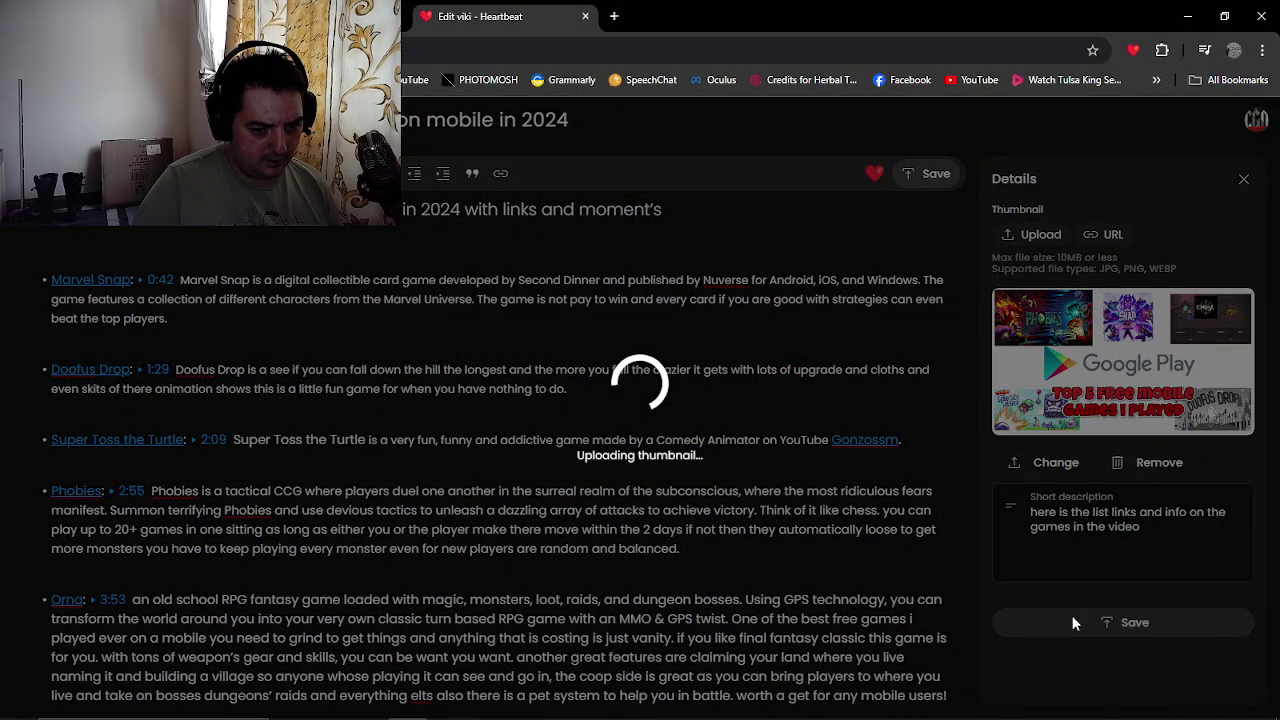
left_click(489, 707)
key("alt+Tab")
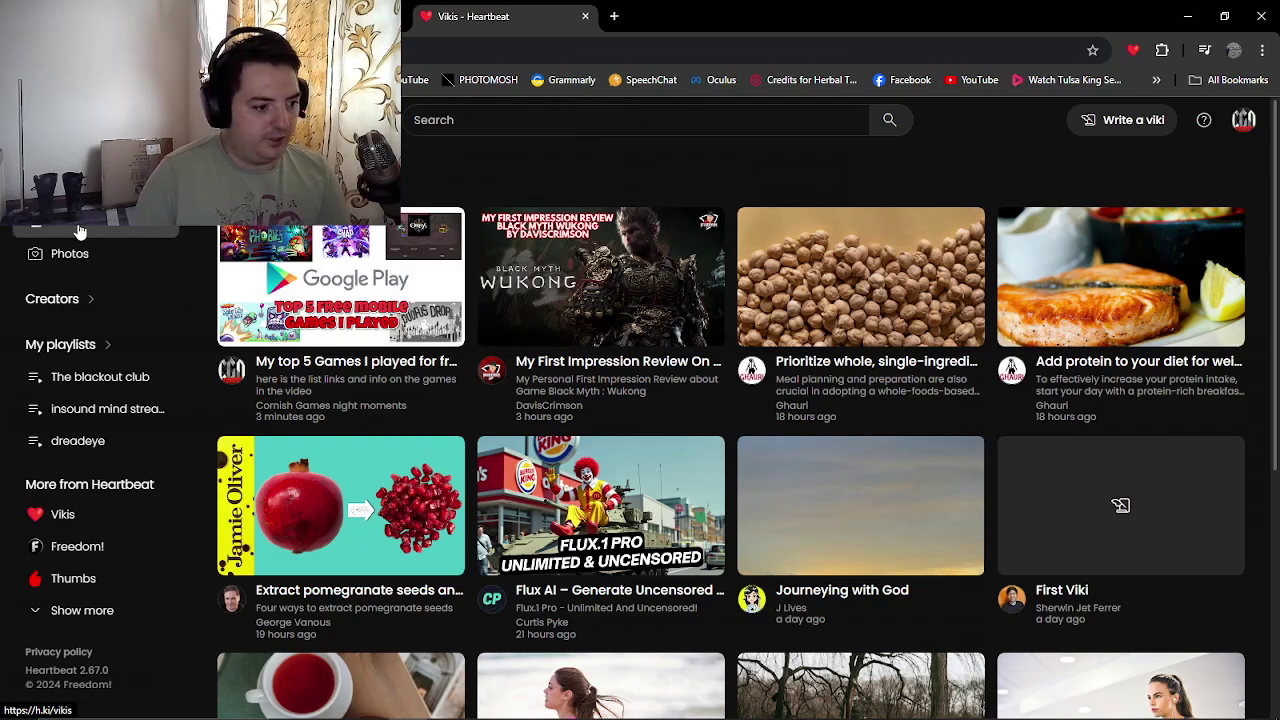
Open the published top 5 mobile games viki, test the Marvel Snap 0:42 and Doofus Drop 1:29 moments, and pause the video.
left_click(337, 357)
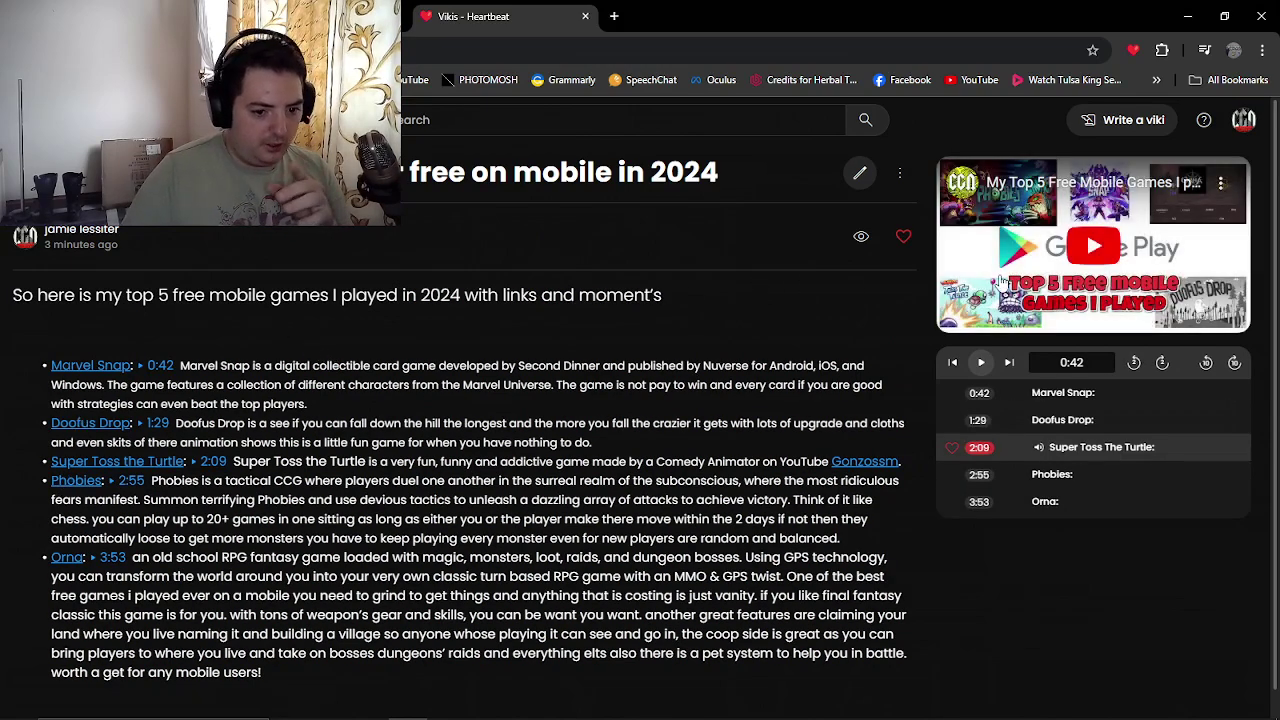
left_click(157, 367)
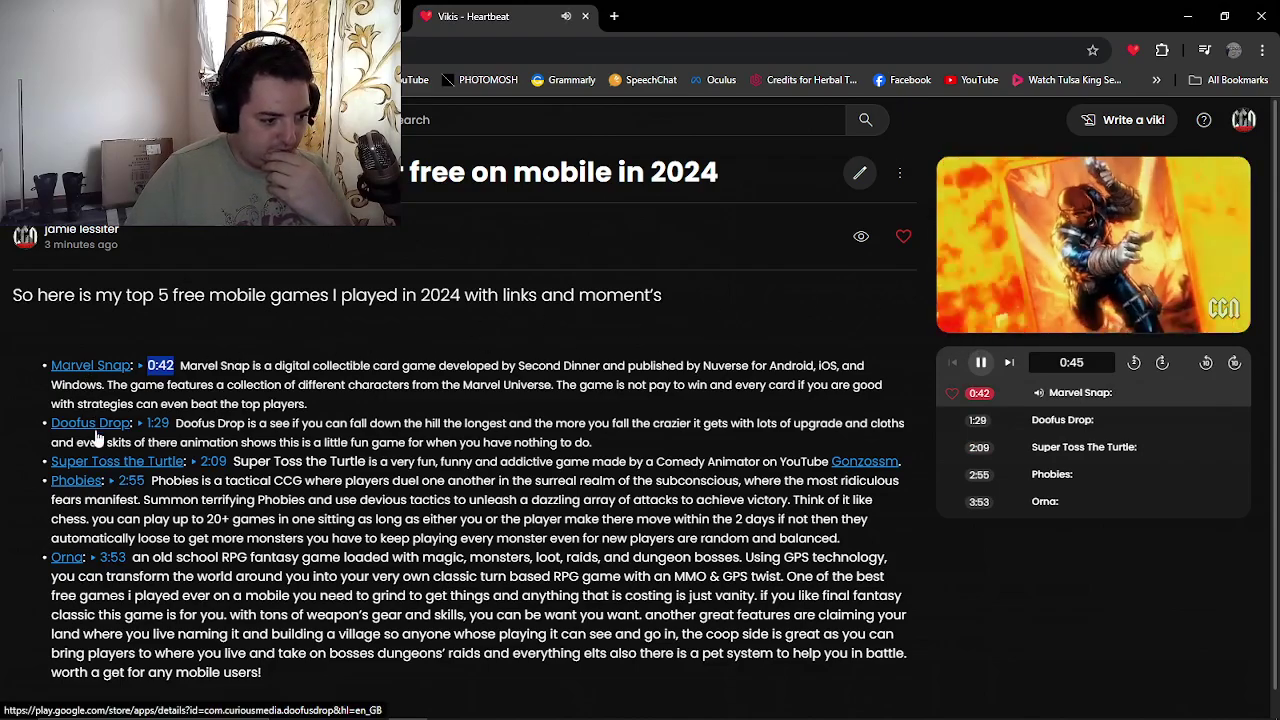
left_click(157, 424)
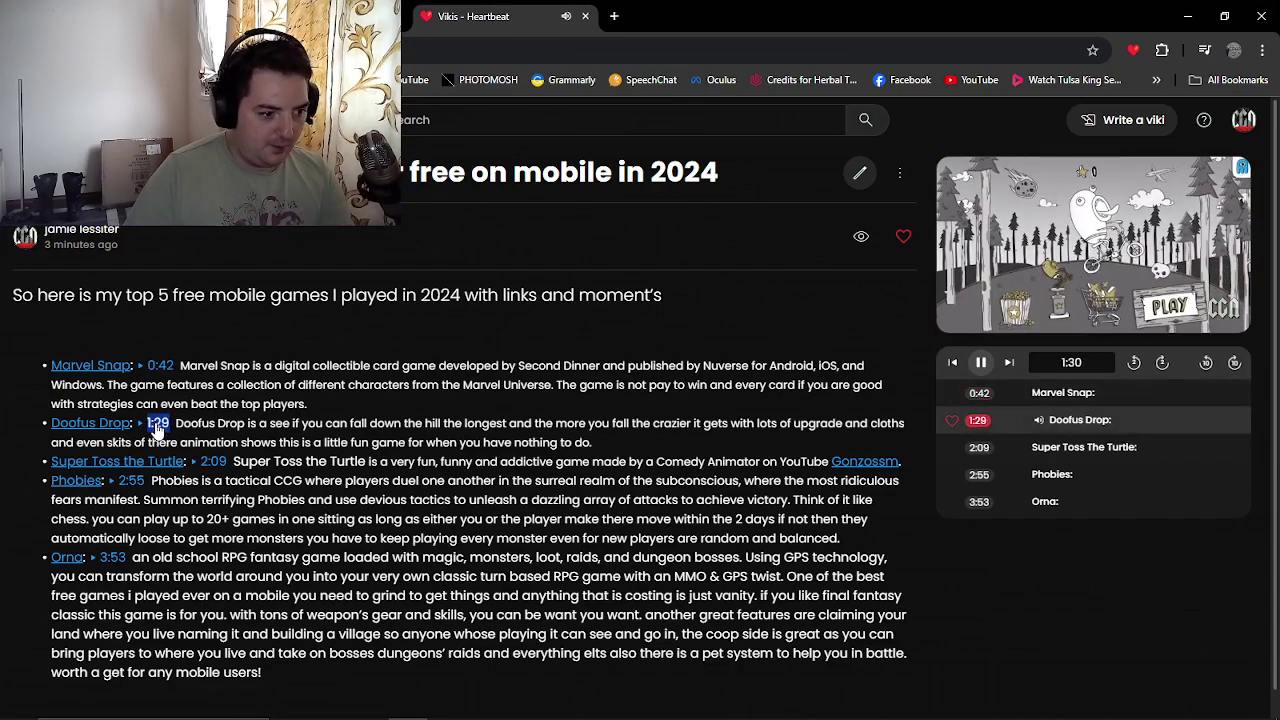
left_click(960, 362)
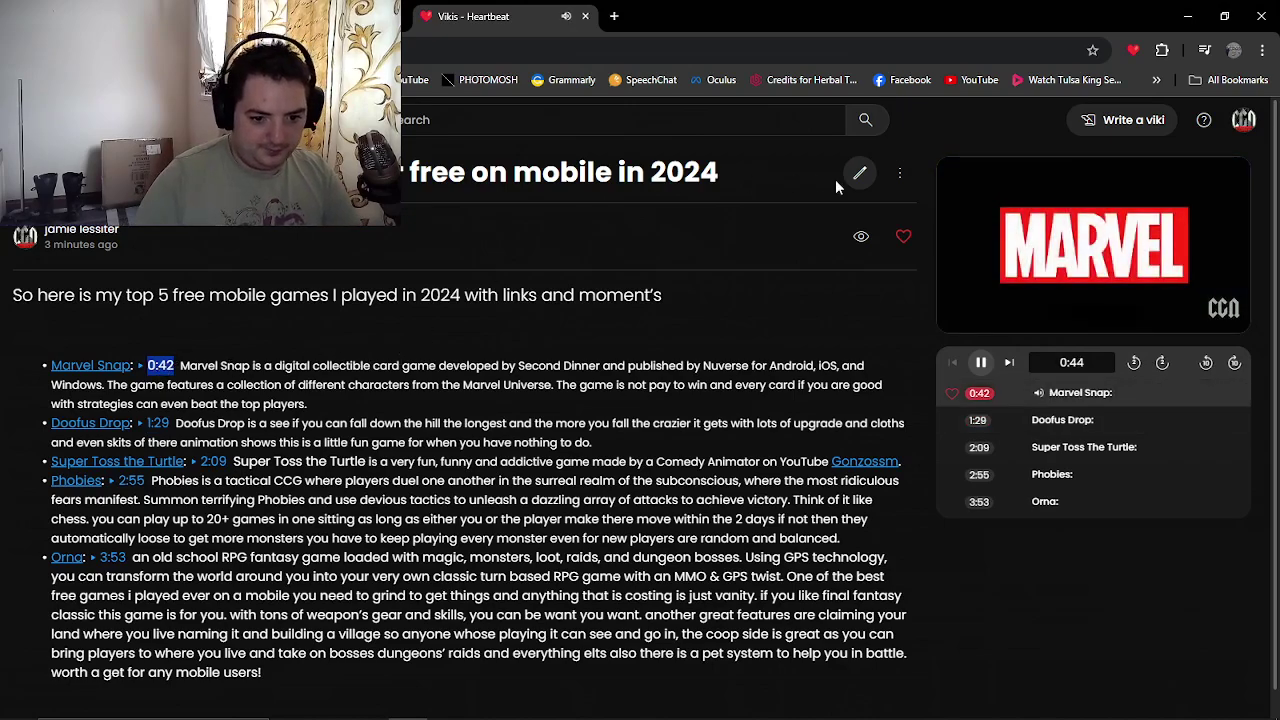
mouse_move(1014, 278)
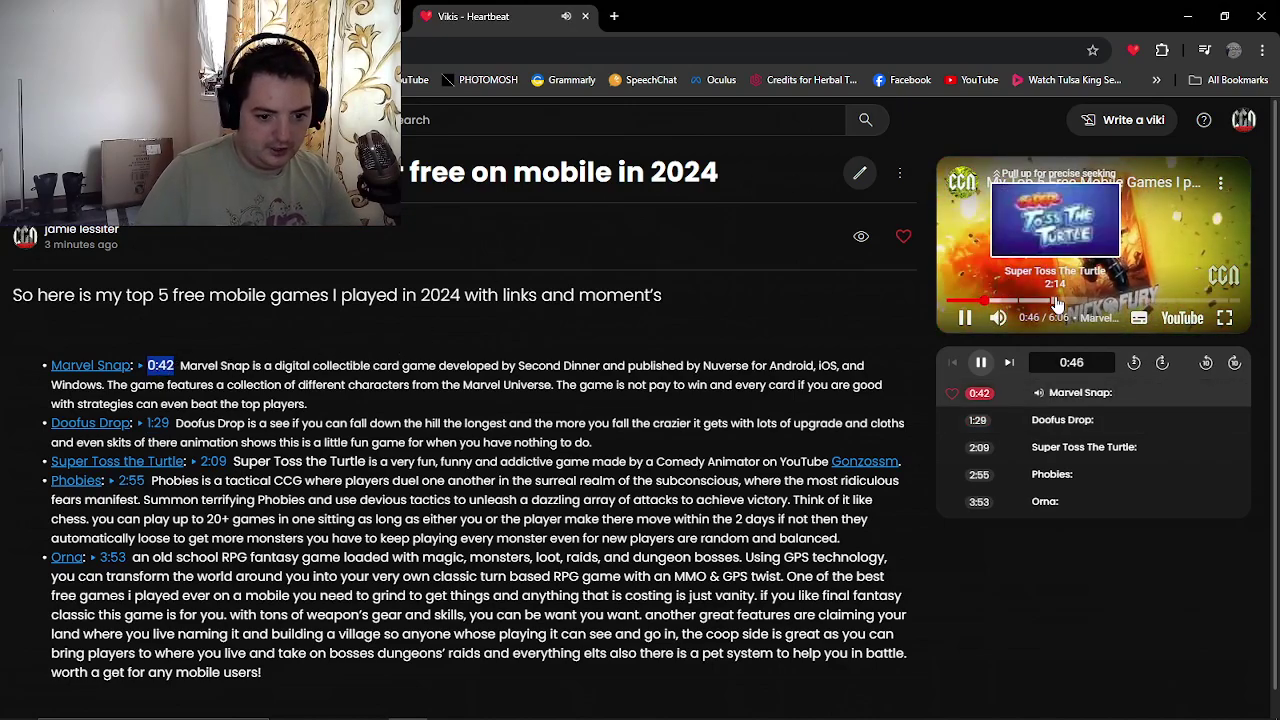
left_click(967, 318)
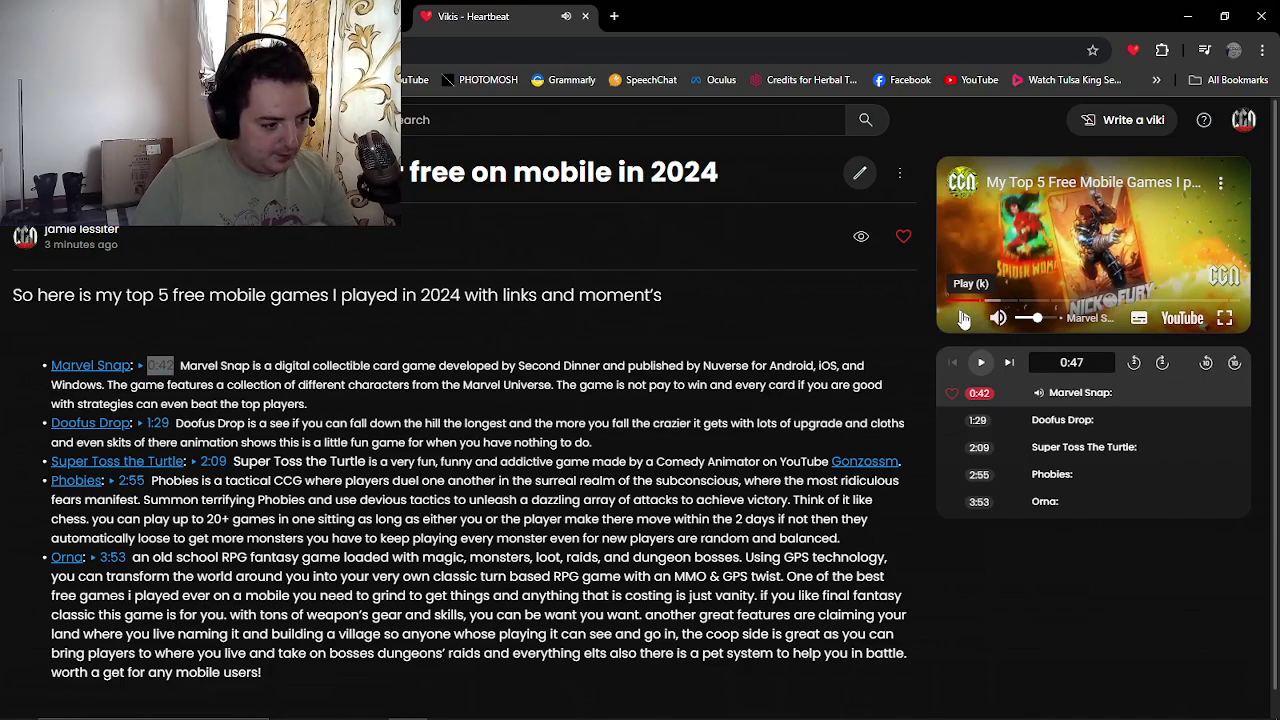
Test the Marvel Snap, Super Toss the Turtle, Phobies and Doofus Drop links in the viki, closing each page after checking it.
left_click(85, 365)
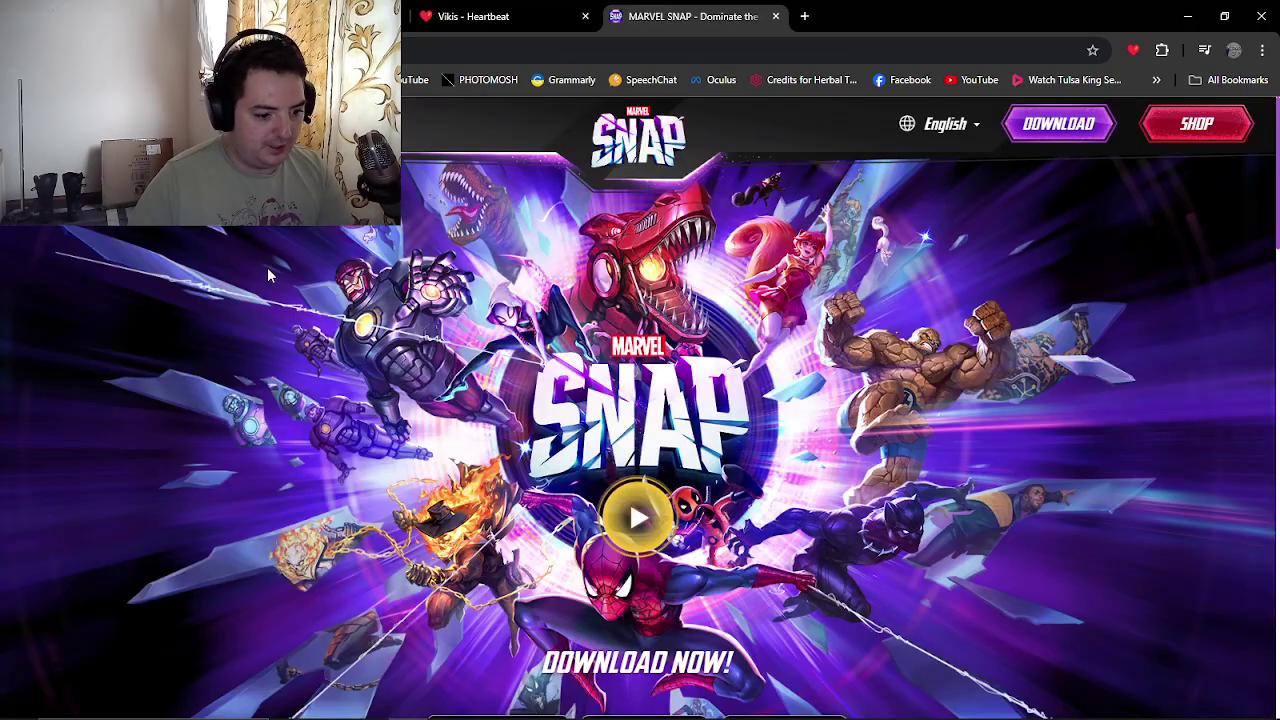
left_click(775, 16)
left_click(85, 461)
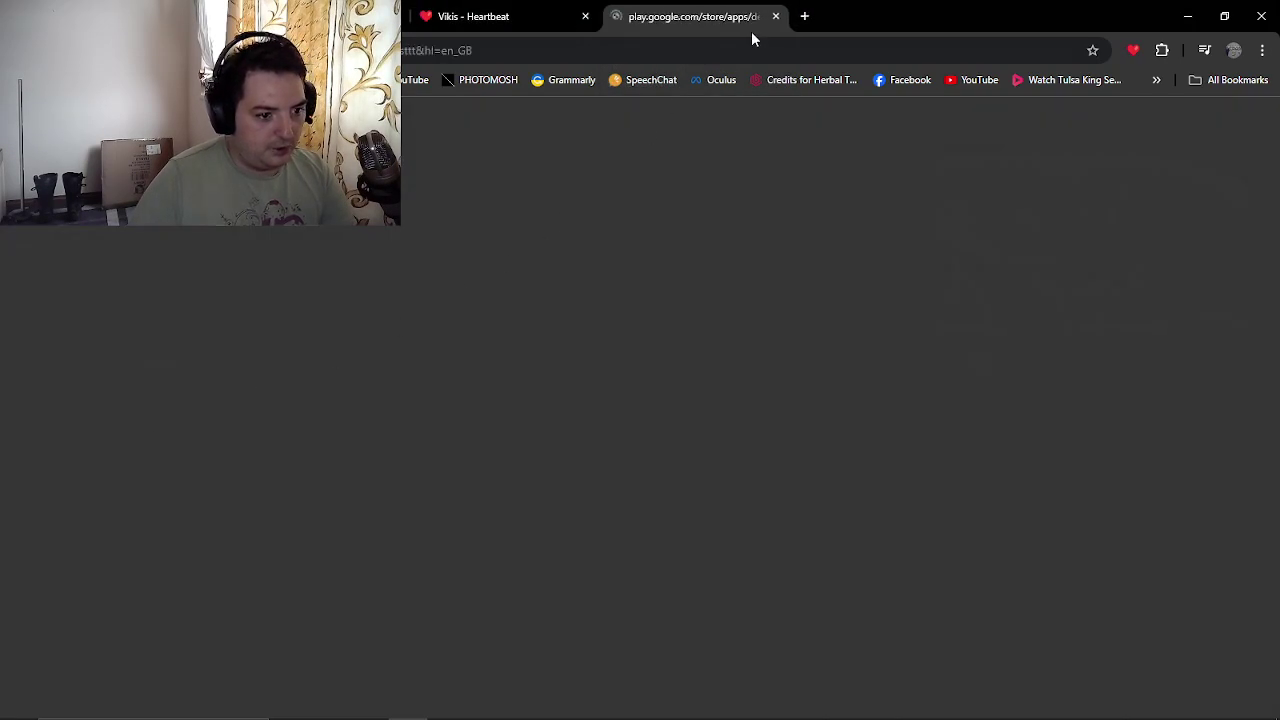
left_click(775, 16)
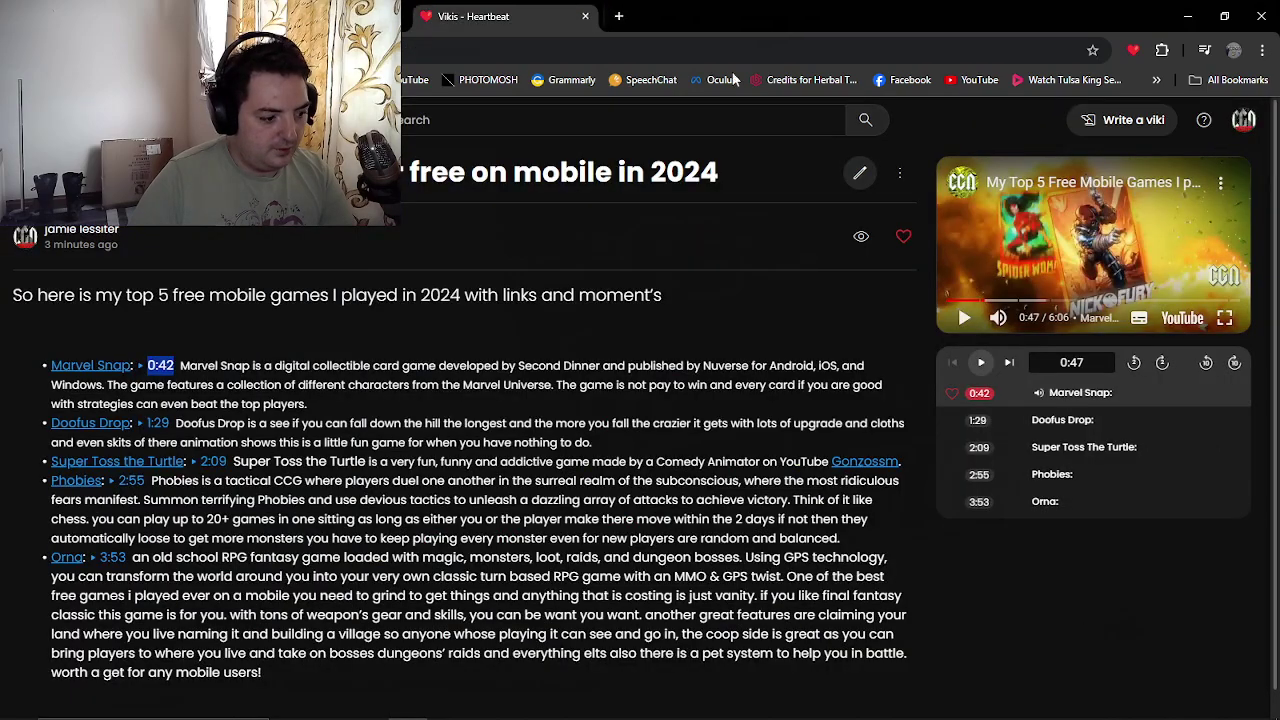
left_click(82, 479)
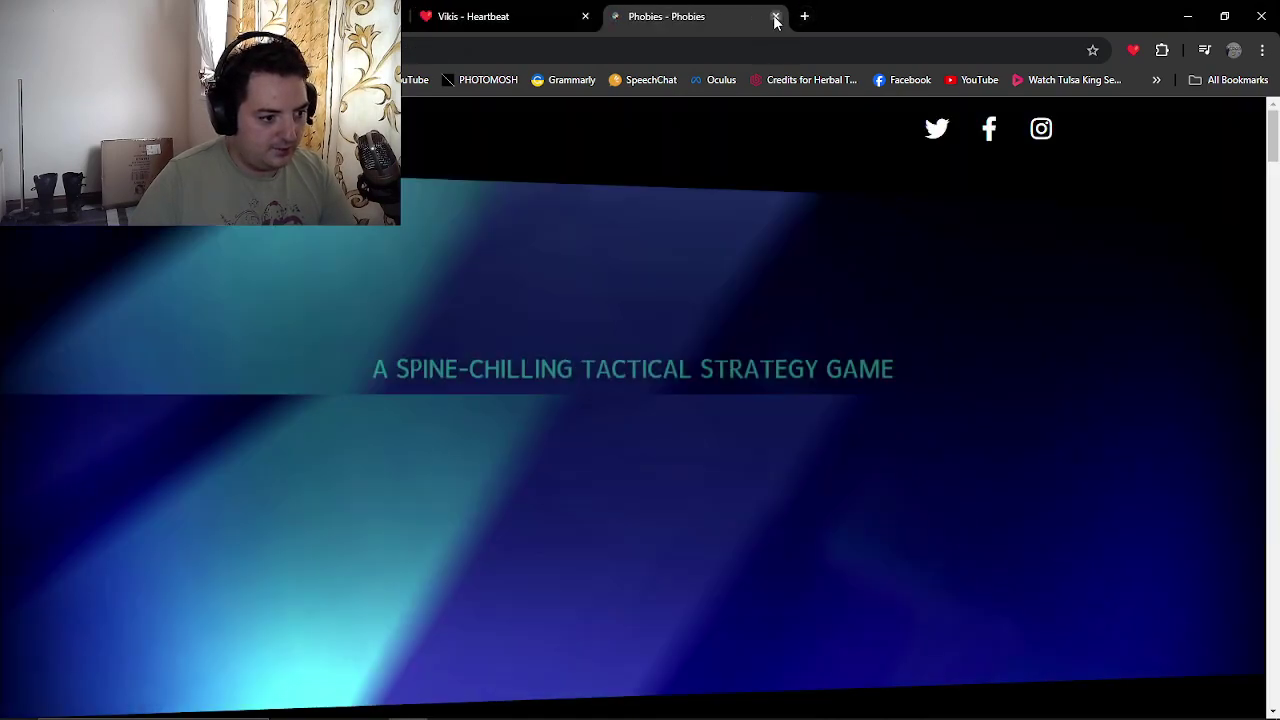
left_click(775, 16)
left_click(98, 425)
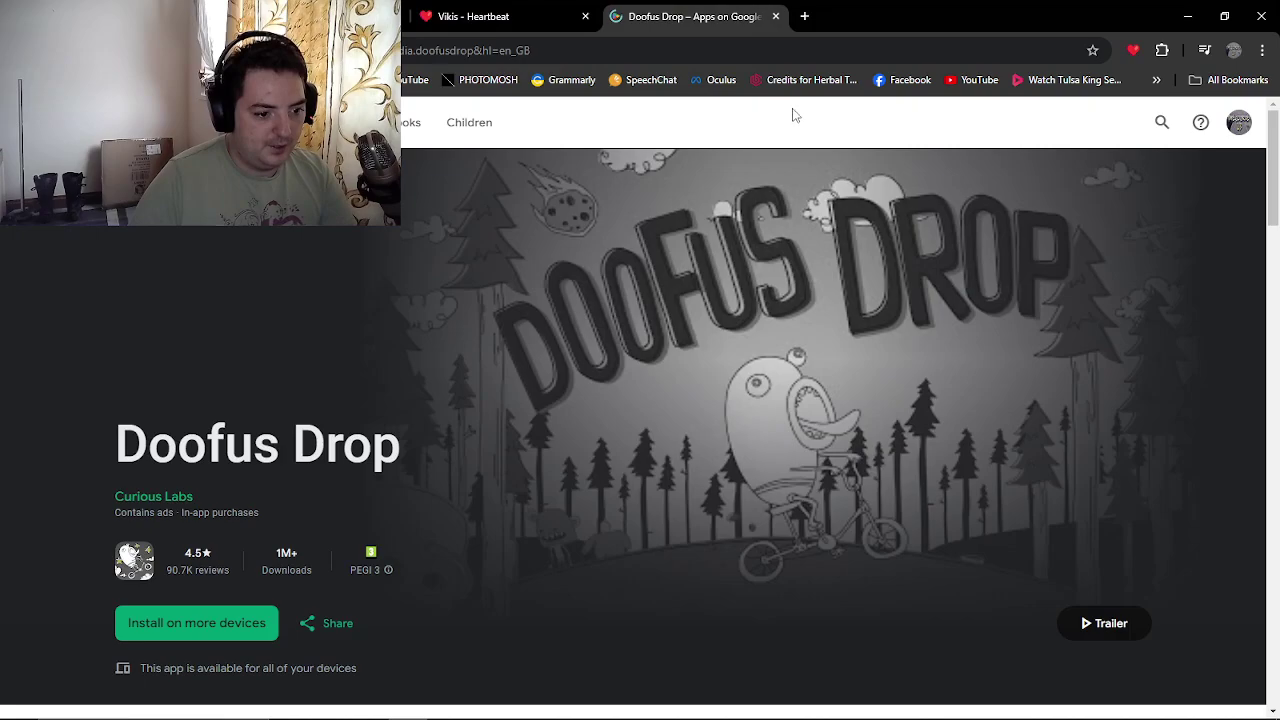
left_click(775, 16)
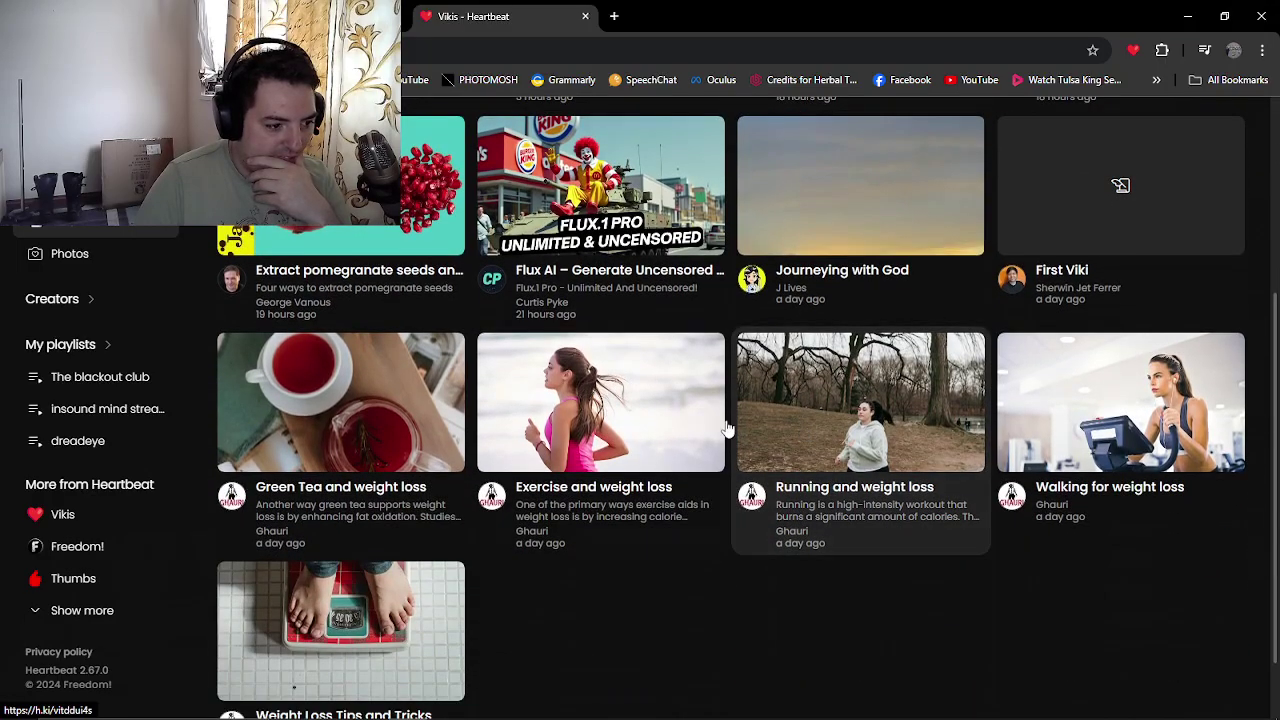
Browse the Vikis list, look through the green tea and weight loss viki, and close the Heartbeat page.
scroll(727, 427, "up", 1)
scroll(728, 425, "up", 2)
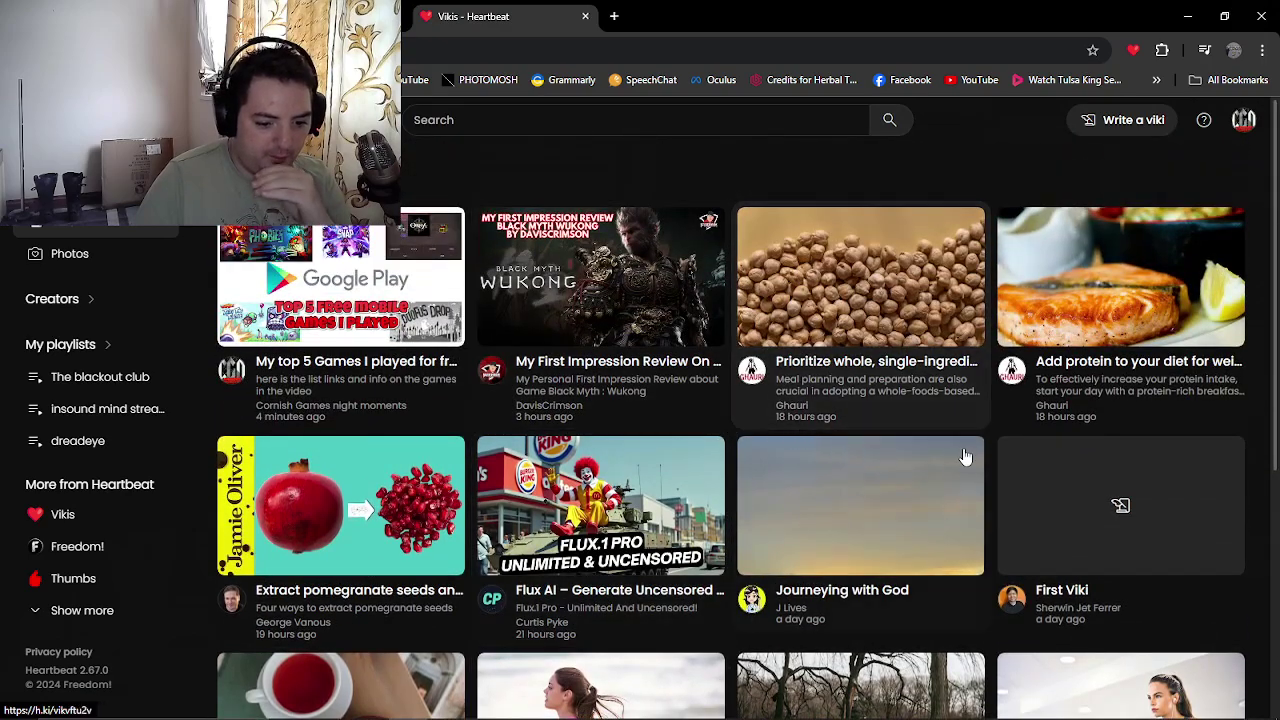
left_click(647, 367)
scroll(645, 480, "down", 5)
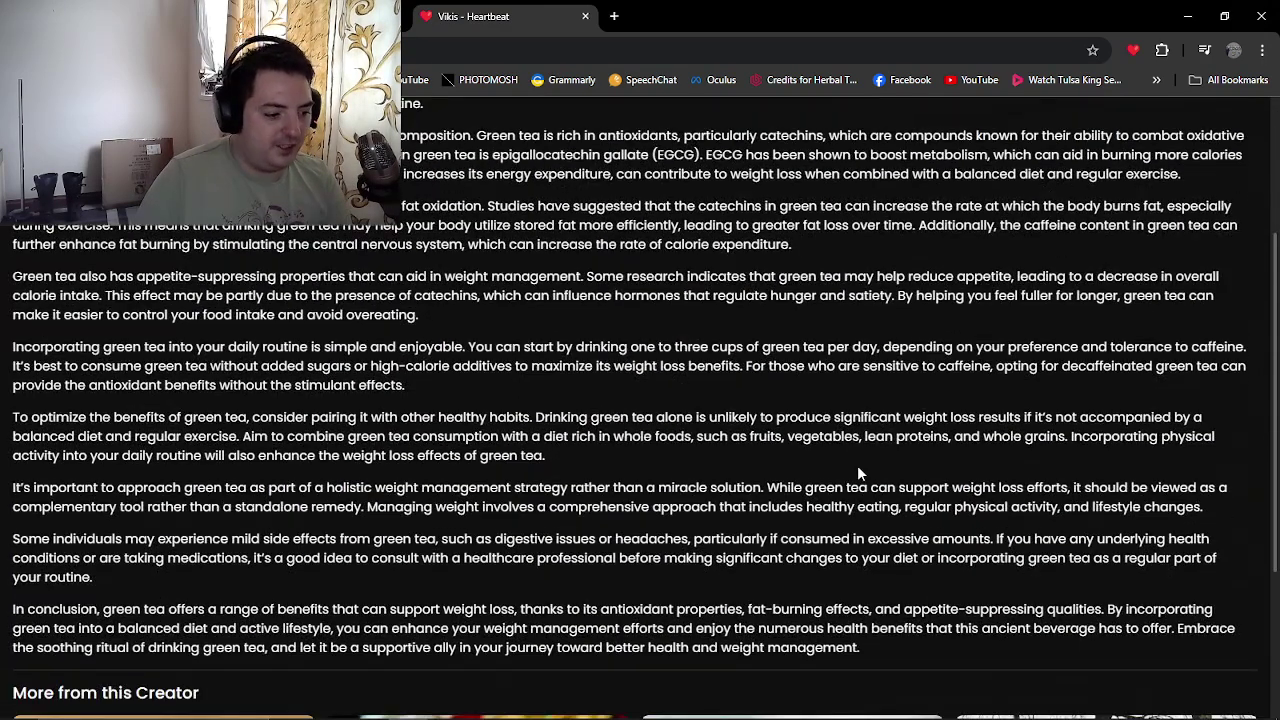
scroll(642, 493, "up", 2)
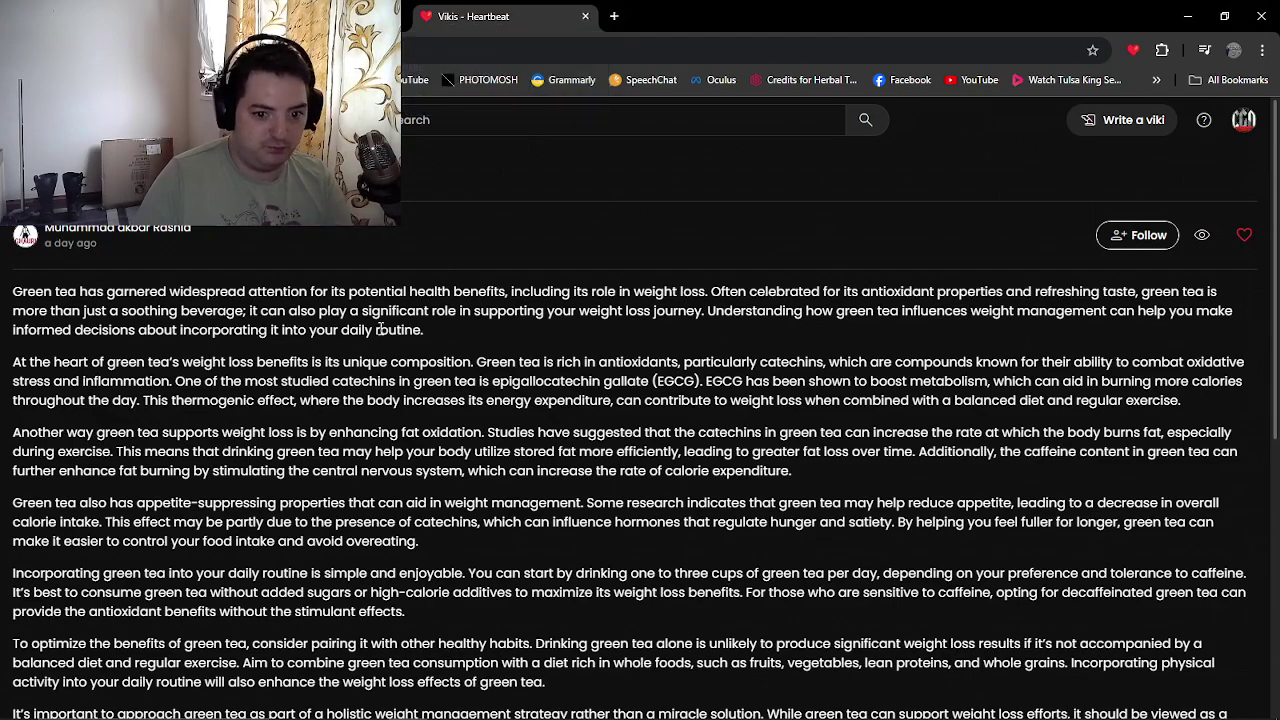
left_click(585, 16)
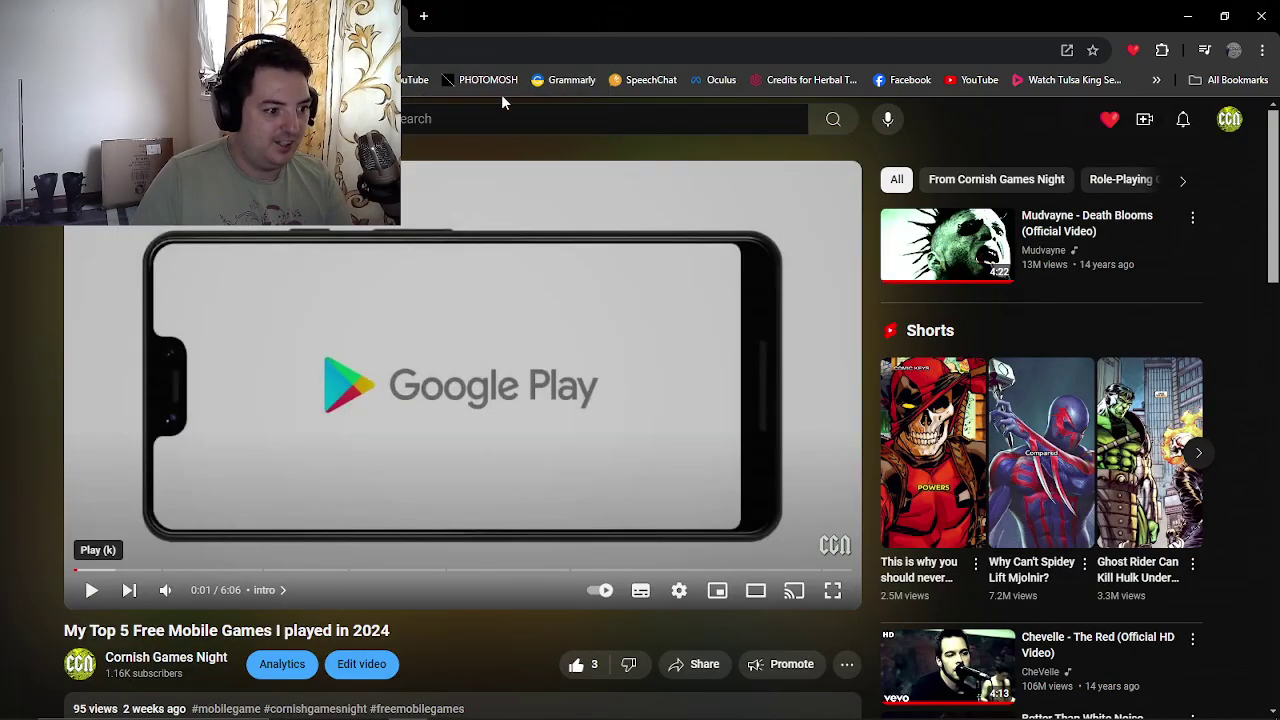